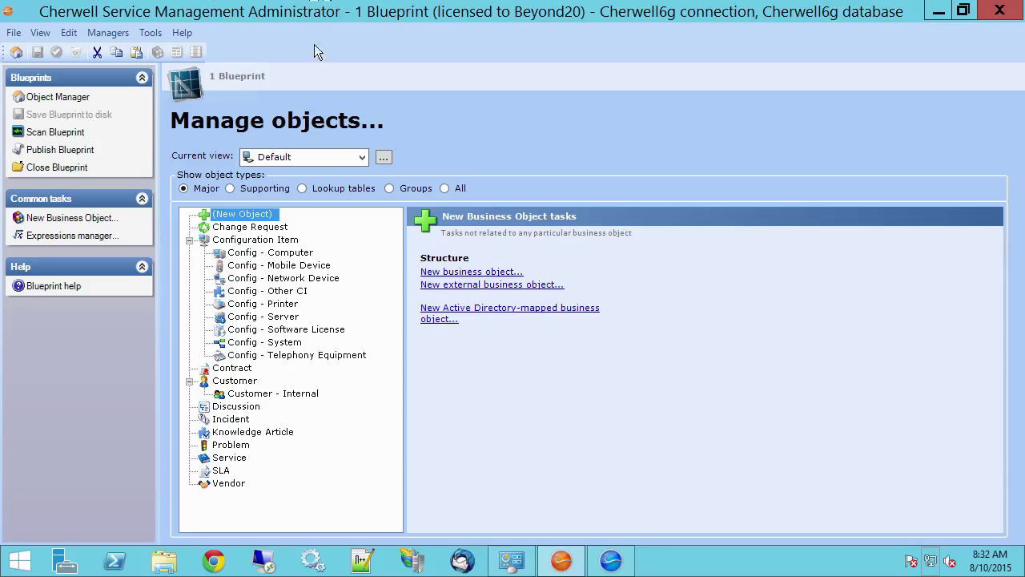
Open the existing employees external connection for editing and go to its data source settings.
click(107, 37)
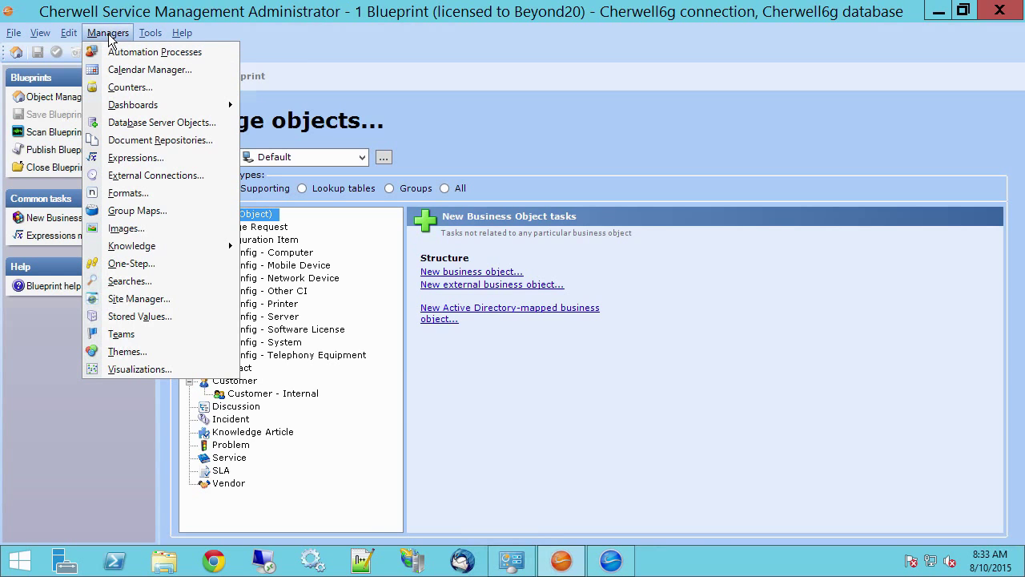
click(163, 176)
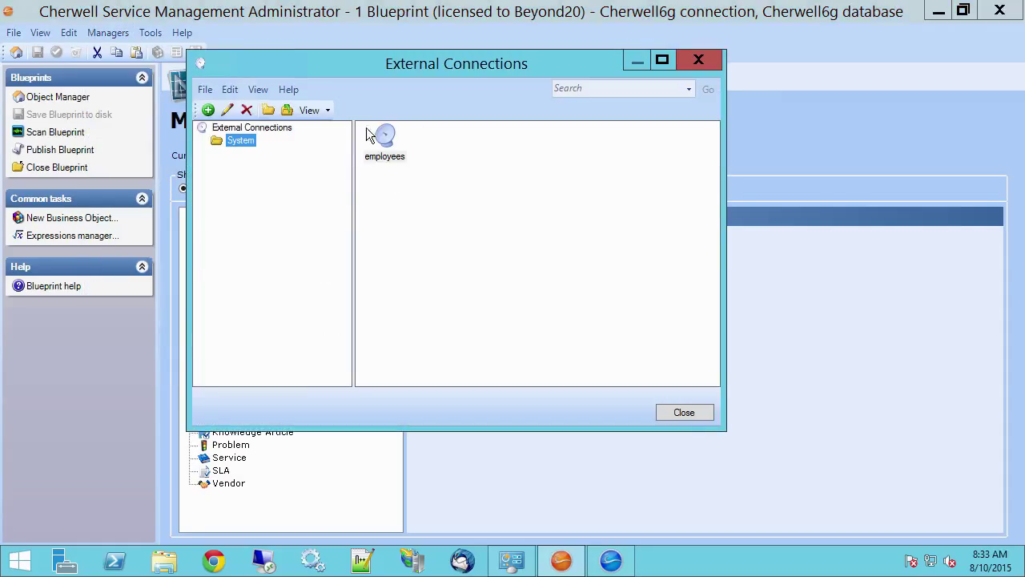
right_click(381, 146)
click(448, 174)
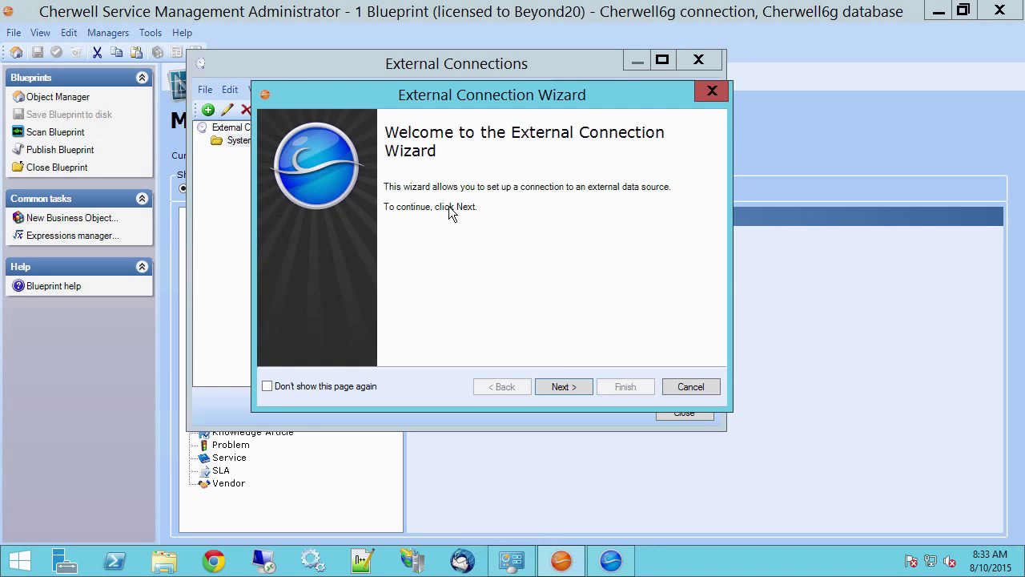
click(573, 386)
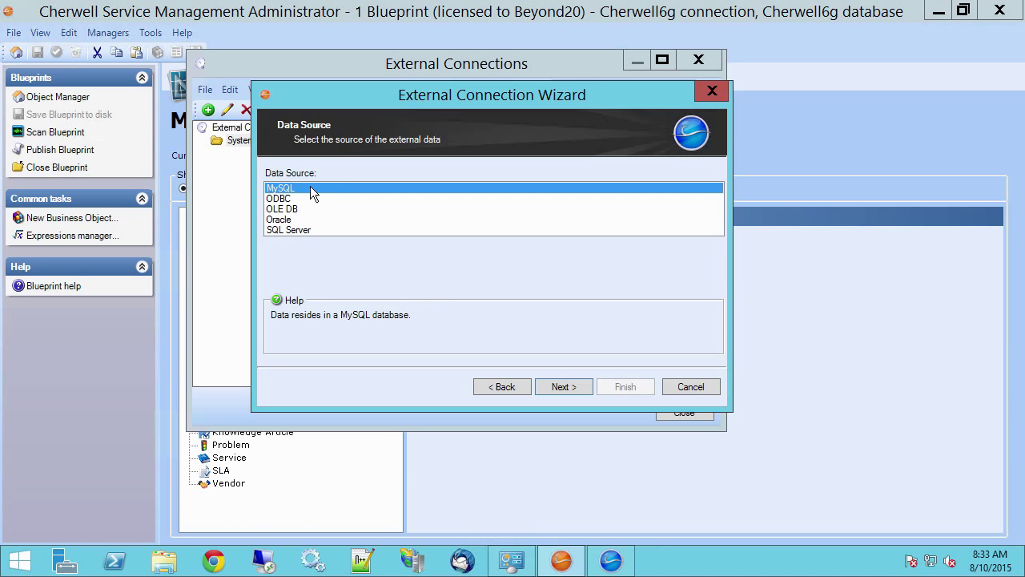
Review the ODBC, Oracle, SQL Server and OLE DB data source descriptions, and continue with MySQL selected.
click(289, 199)
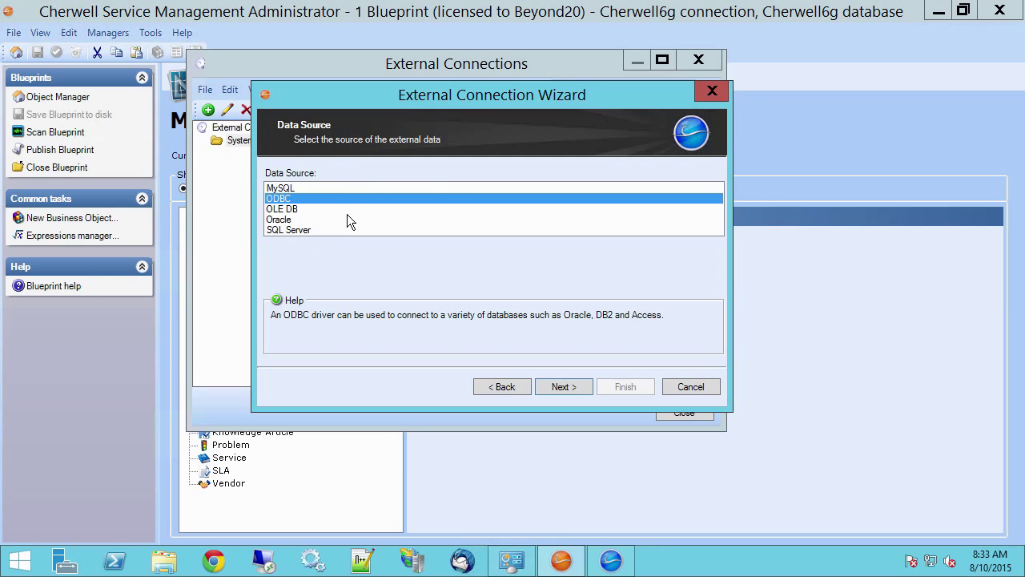
click(285, 219)
click(297, 231)
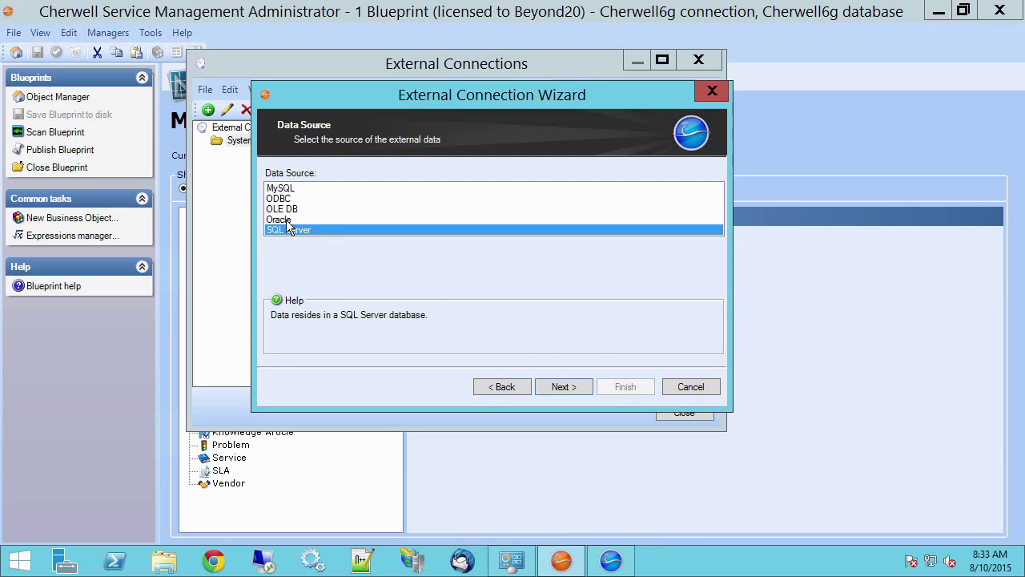
click(293, 219)
click(293, 209)
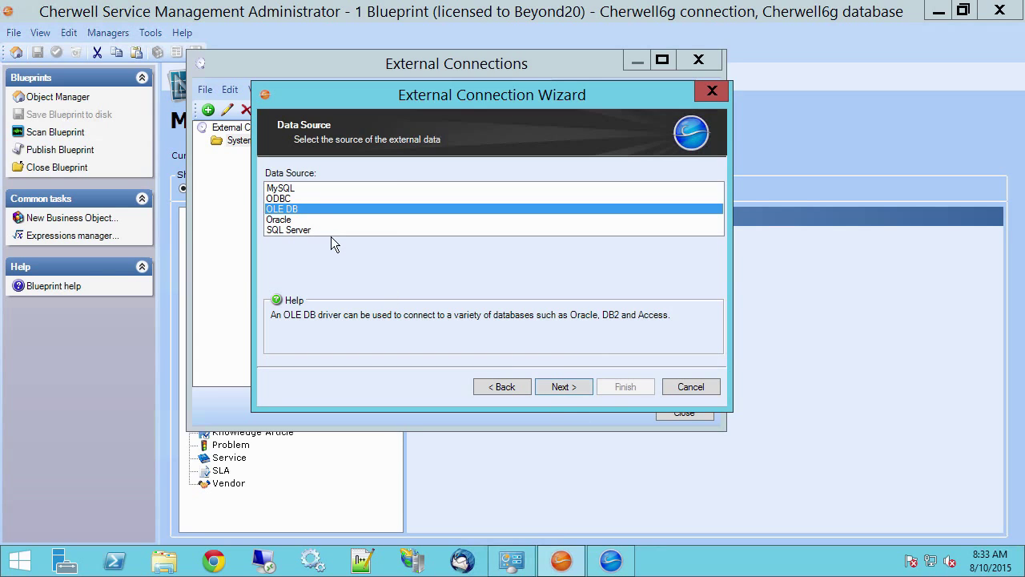
click(294, 190)
click(563, 386)
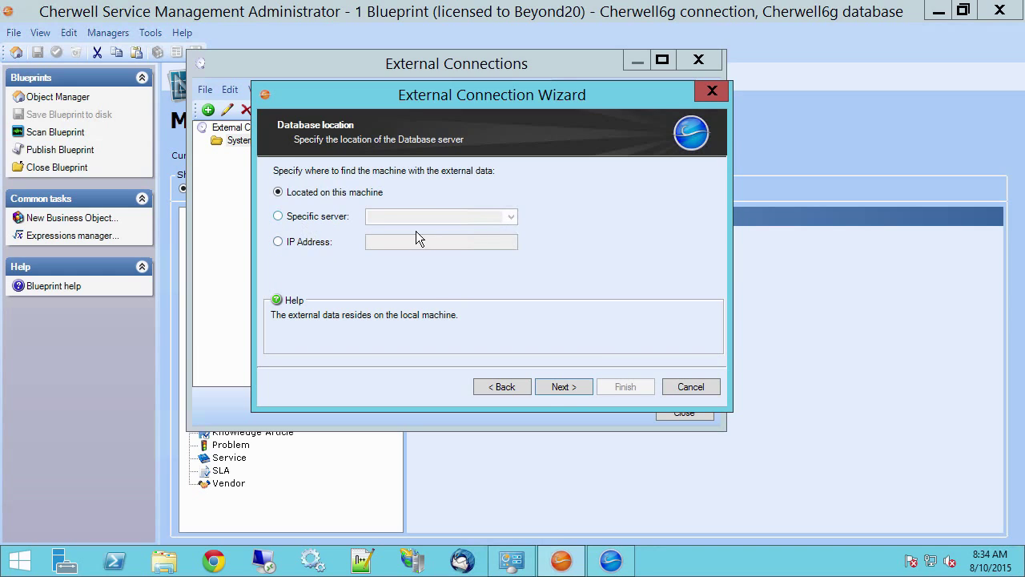
Review the employees connection's server location, database, login options and schema, and continue to the connection name.
click(561, 387)
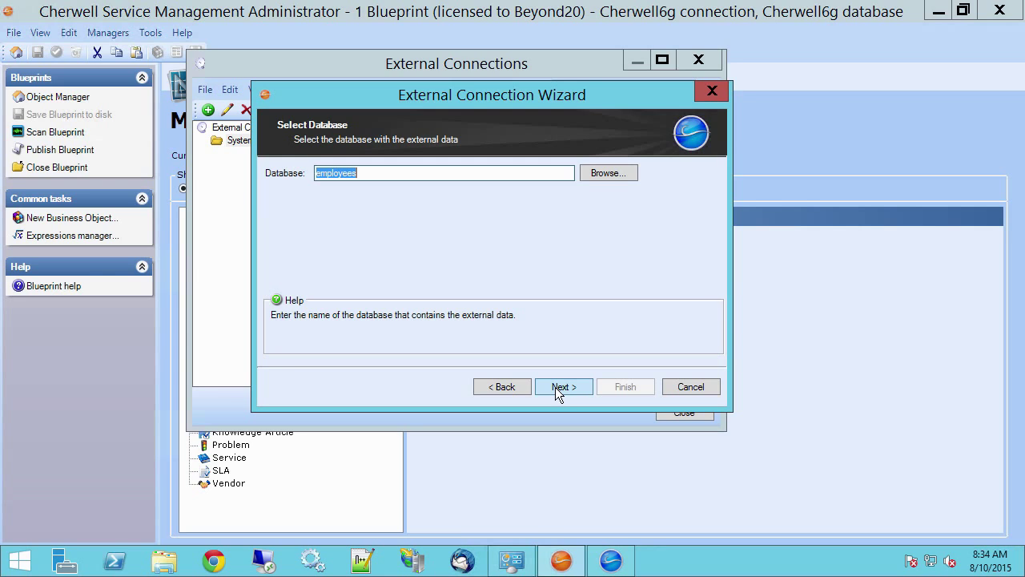
click(555, 387)
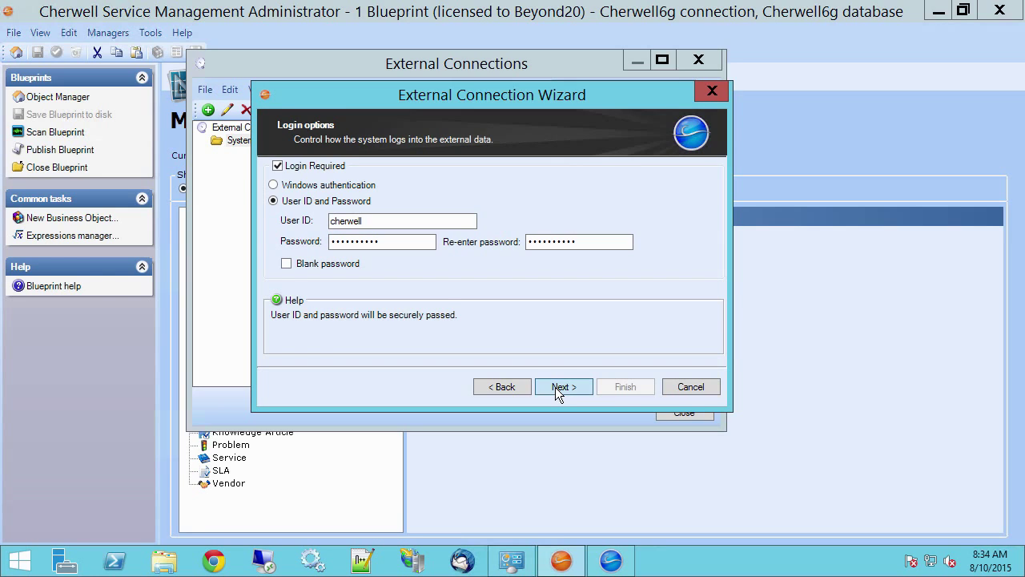
click(555, 387)
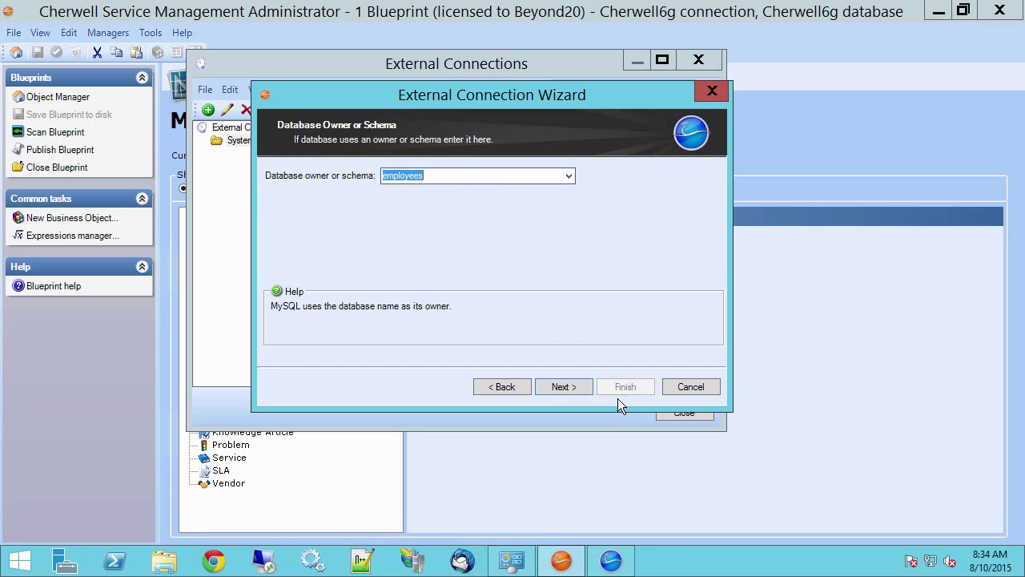
click(565, 386)
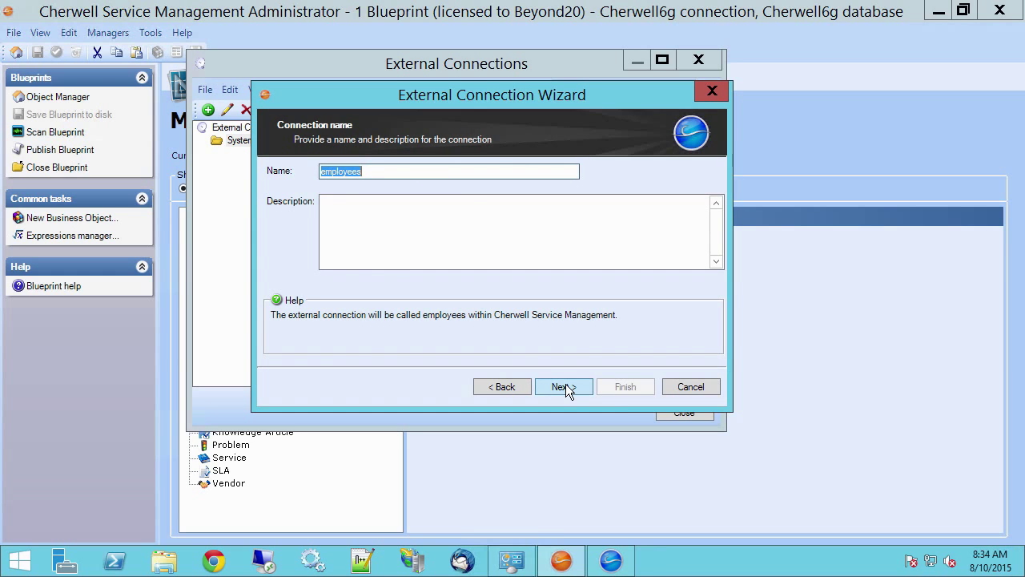
Test the employees connection, cancel the wizard without saving, and close the External Connections manager.
click(565, 385)
click(304, 275)
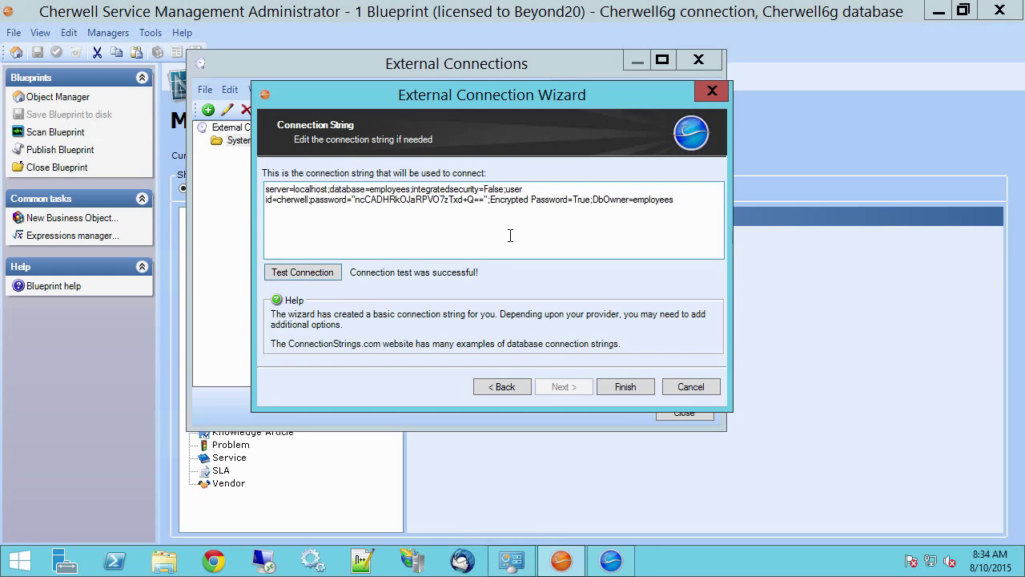
click(682, 385)
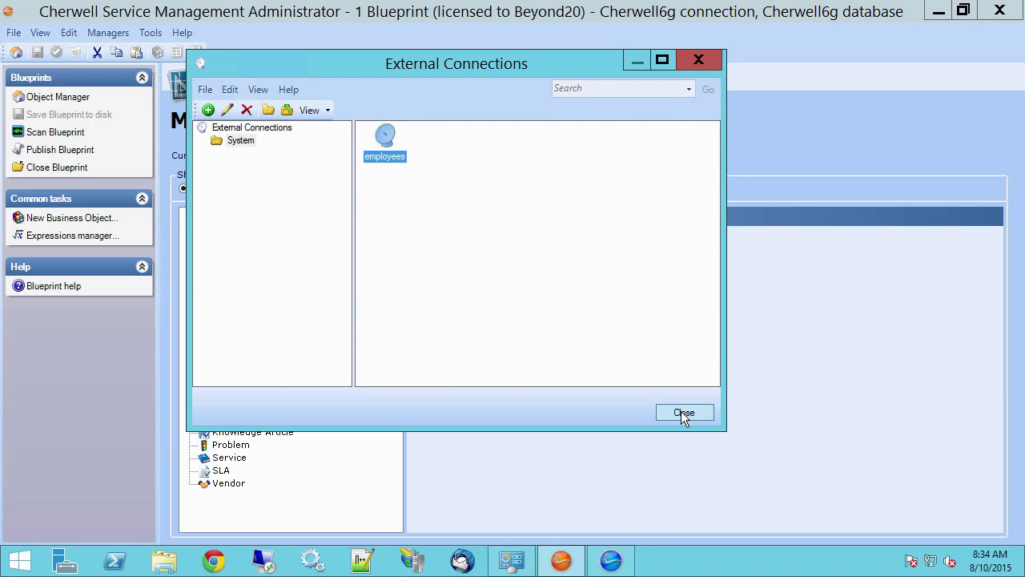
click(683, 413)
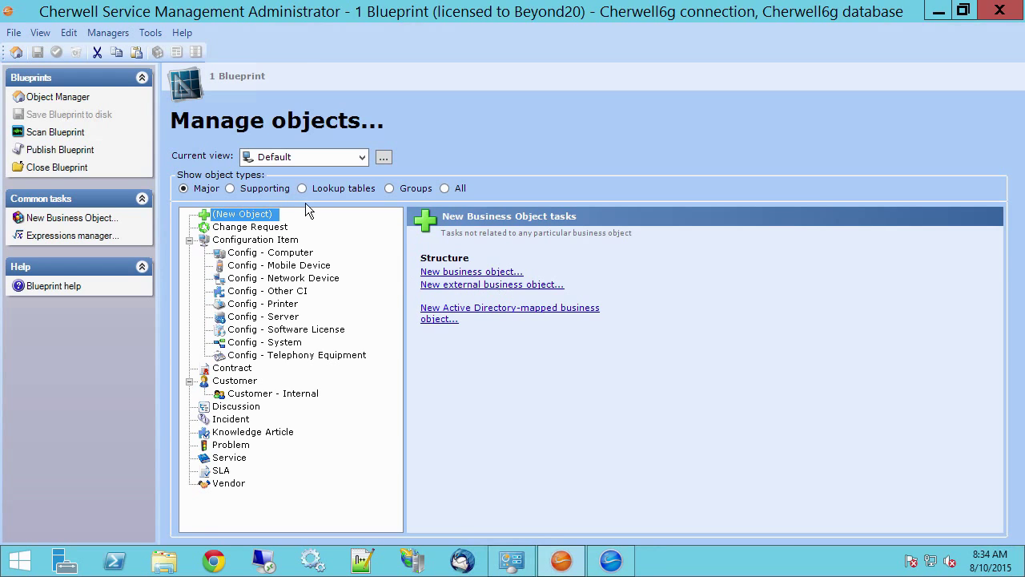
Start a new external business object and continue to the choice between importing and linking data.
click(204, 189)
click(538, 287)
drag(547, 78, 487, 37)
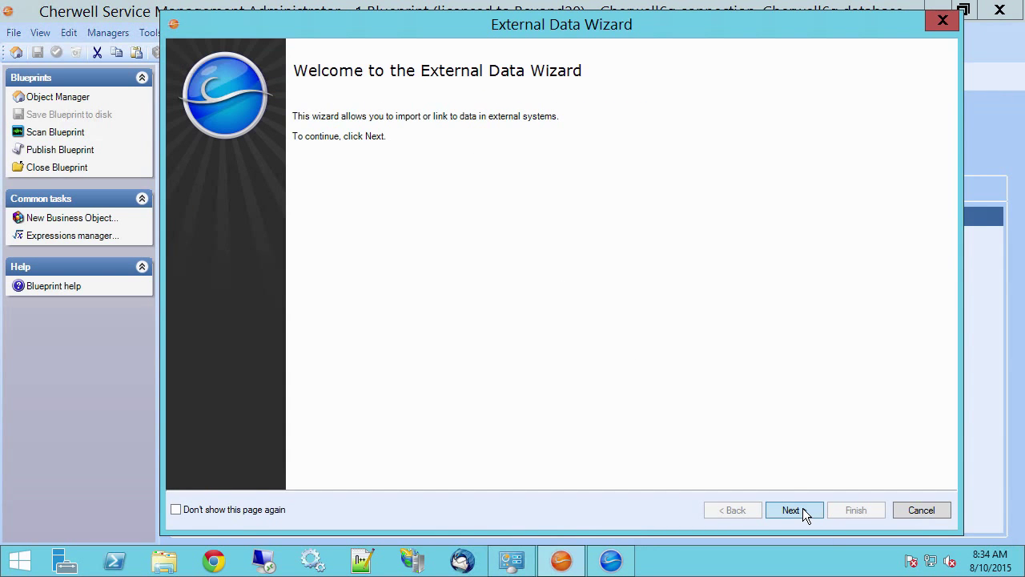
click(793, 511)
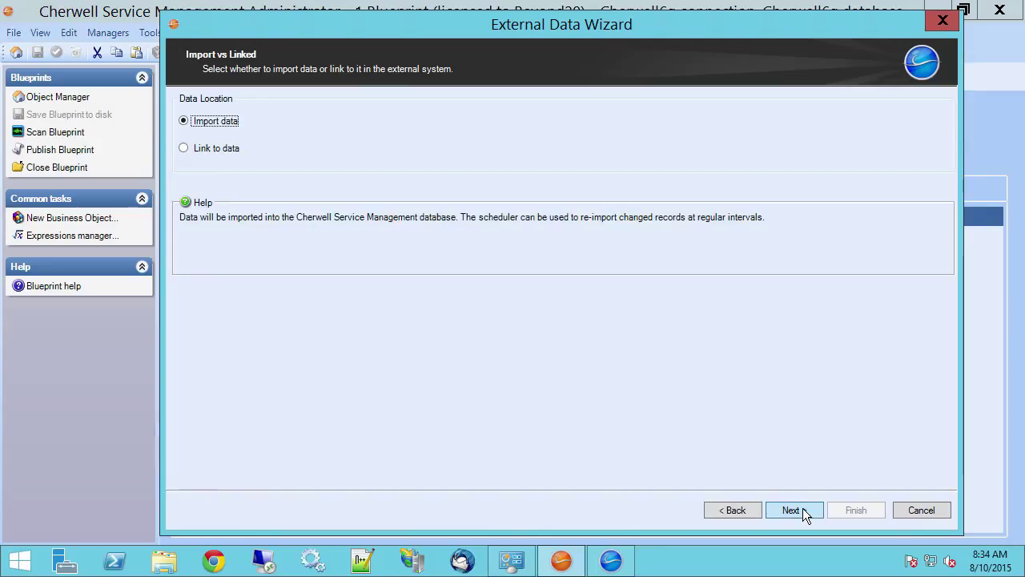
Set the data location to Link to data and use the employees external connection as the source.
click(207, 148)
click(217, 131)
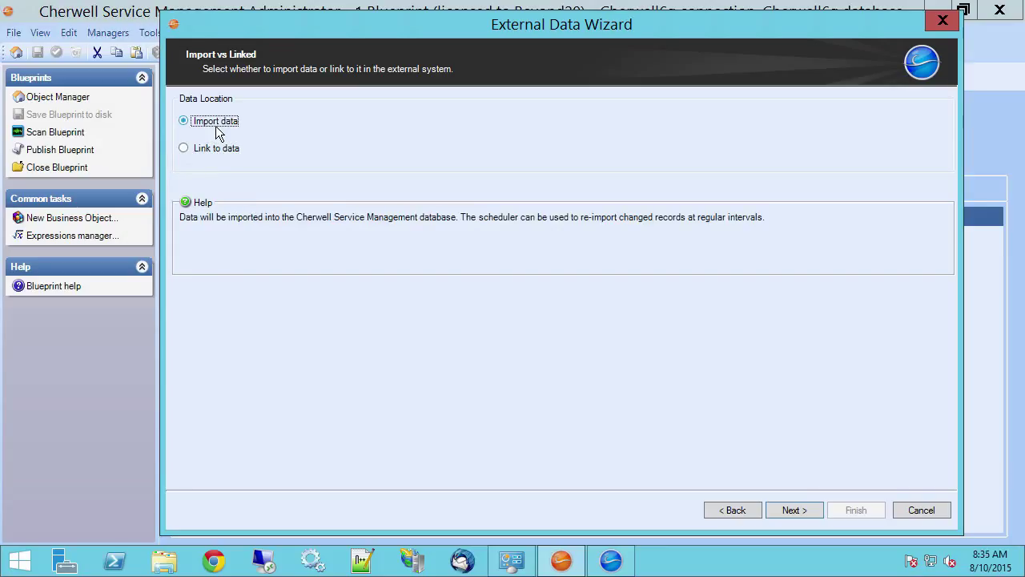
click(208, 149)
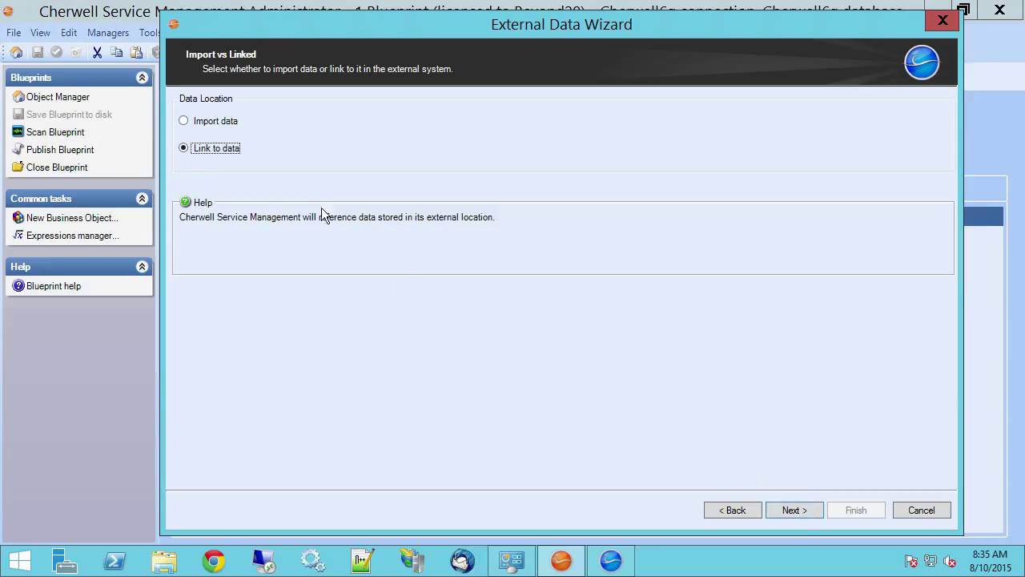
click(799, 509)
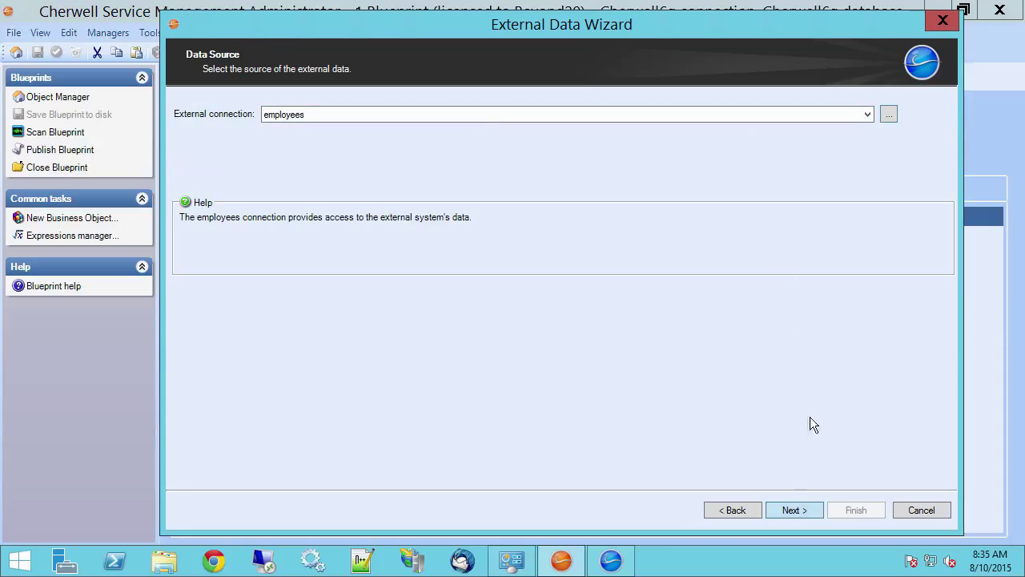
click(795, 511)
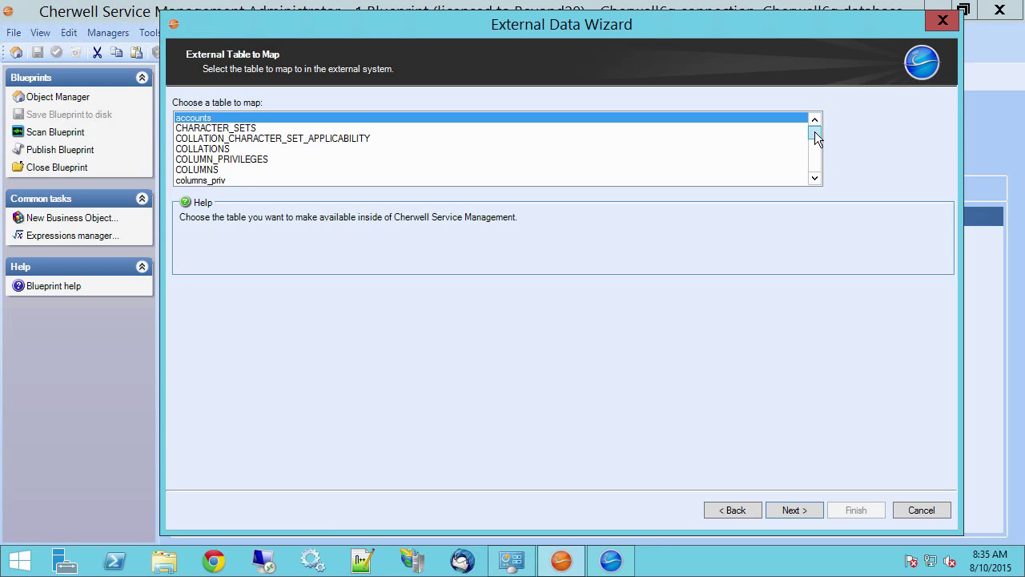
Browse the external tables and choose the departments table to map.
drag(814, 133, 814, 138)
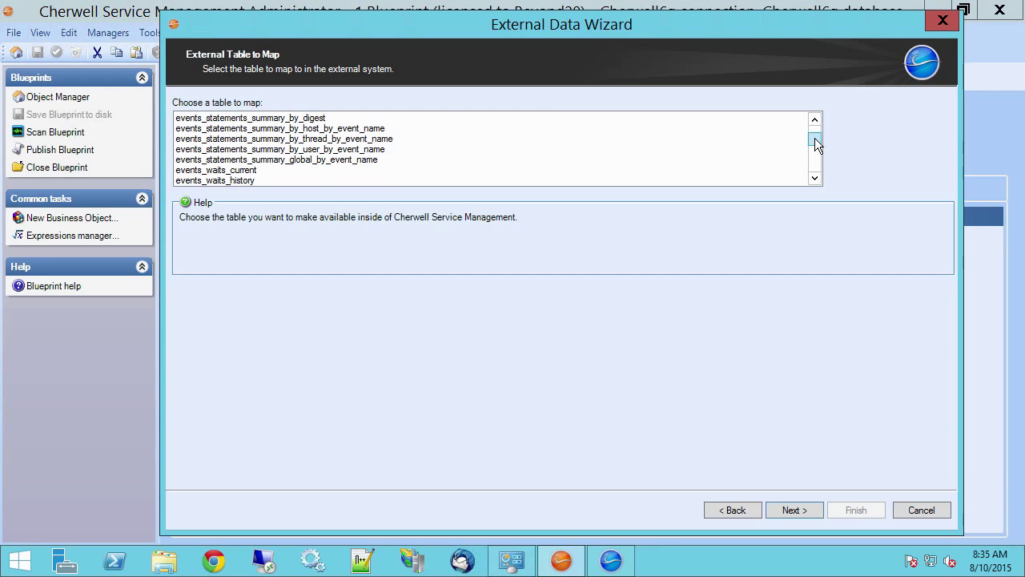
drag(814, 139, 813, 152)
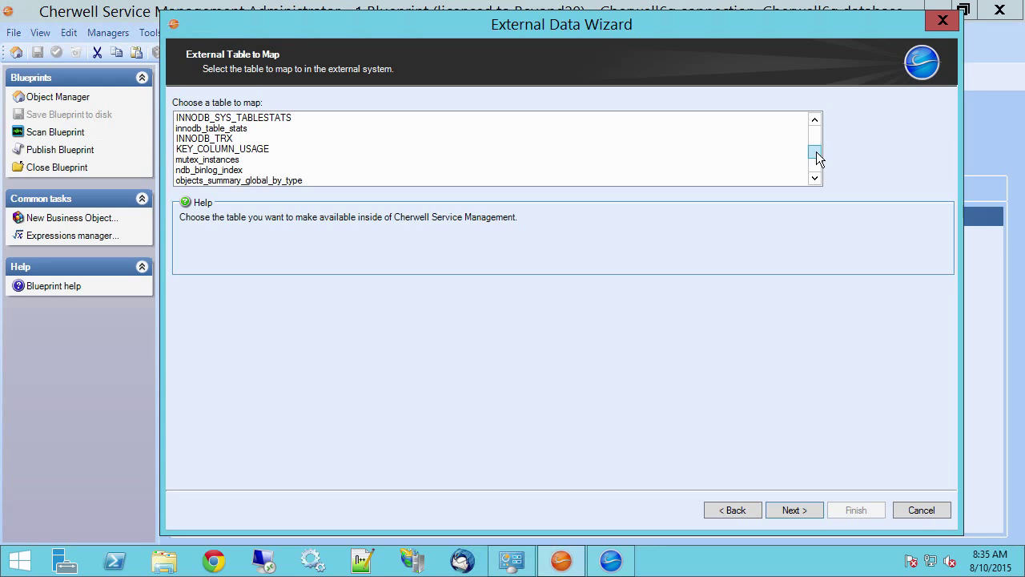
drag(816, 151, 816, 170)
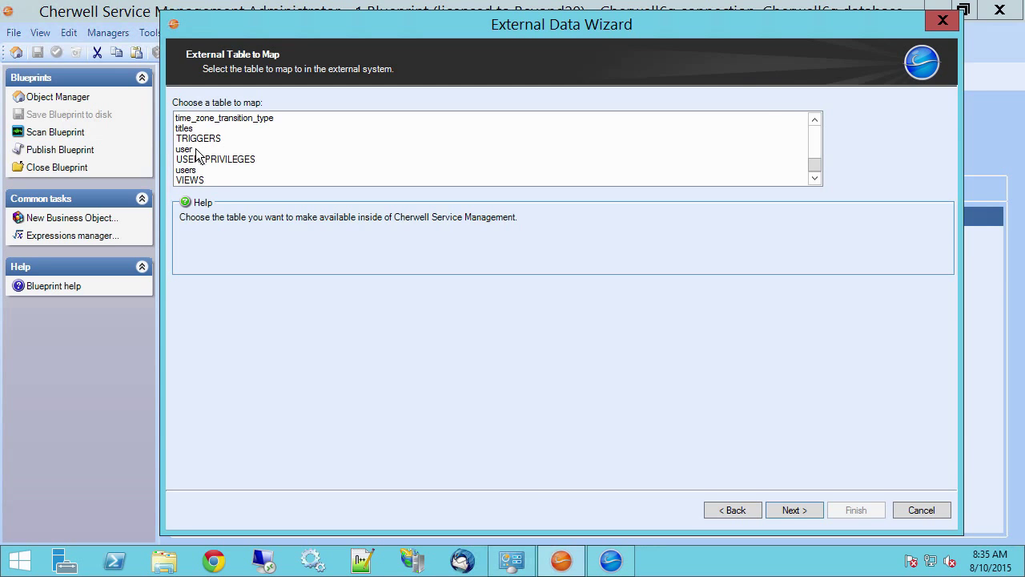
click(815, 120)
click(814, 120)
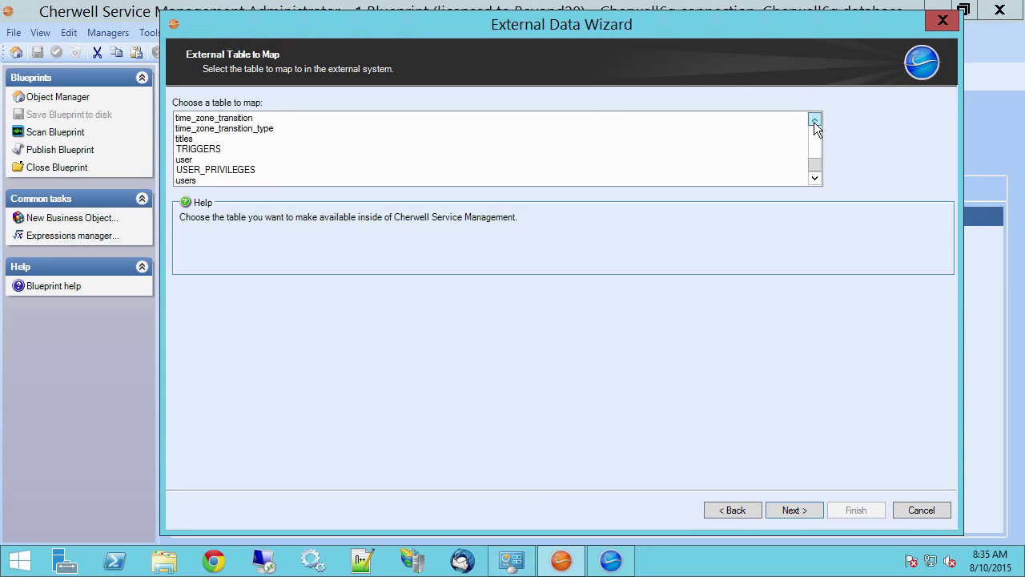
click(815, 120)
click(814, 120)
click(814, 120)
click(815, 120)
click(814, 120)
click(814, 120)
click(814, 120)
click(815, 120)
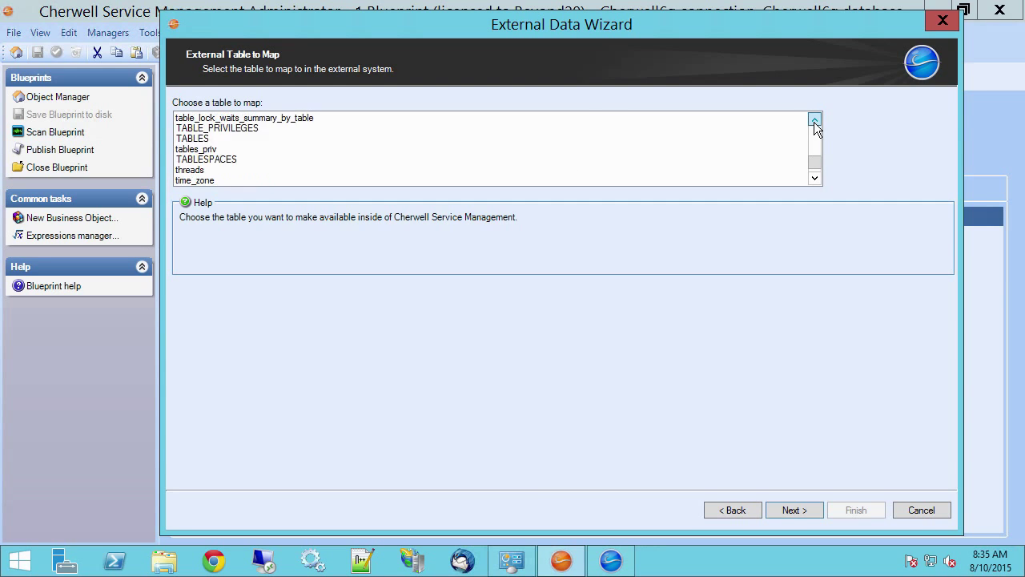
click(814, 120)
click(815, 120)
click(815, 120)
click(815, 120)
click(815, 137)
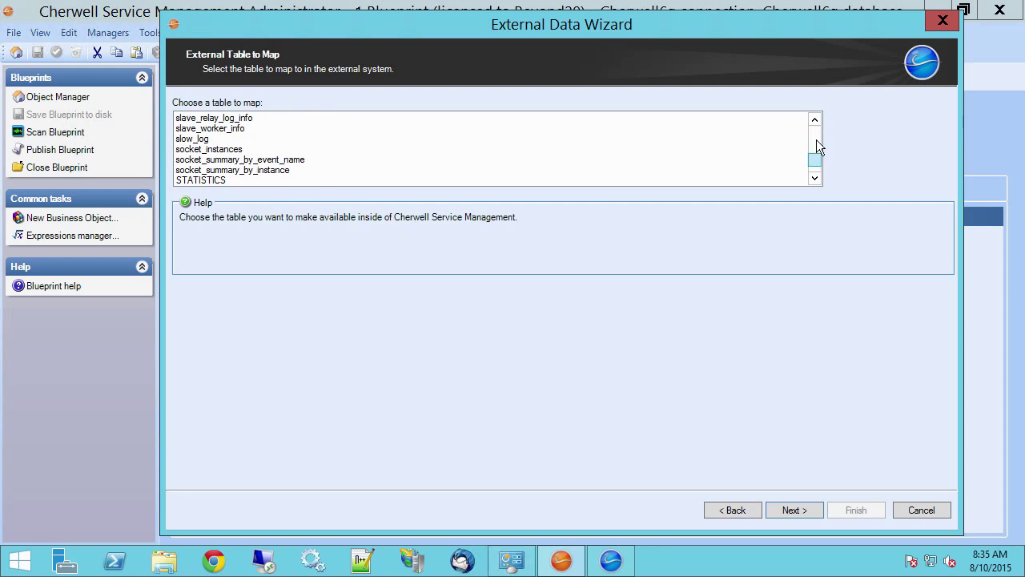
click(816, 158)
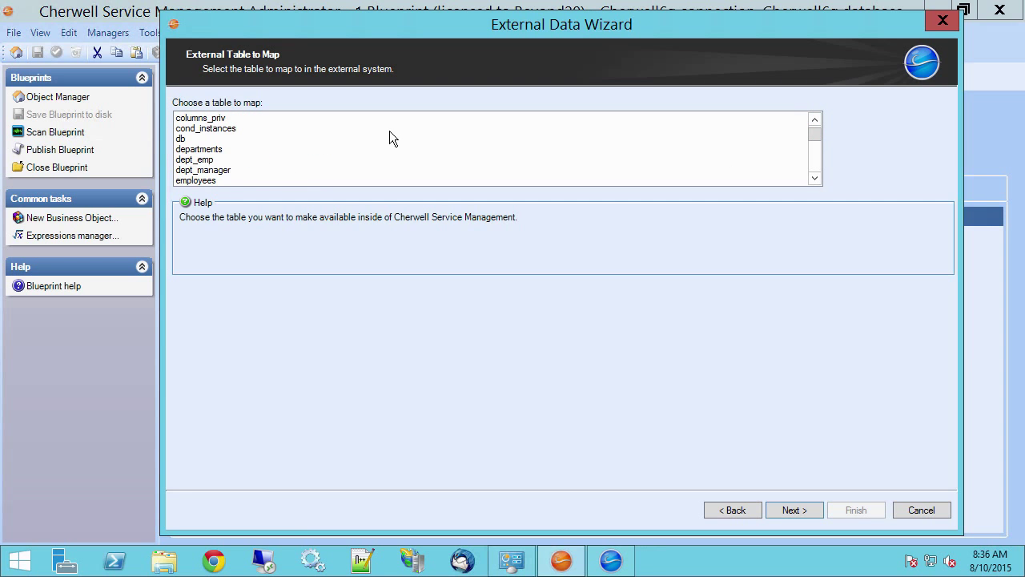
click(207, 150)
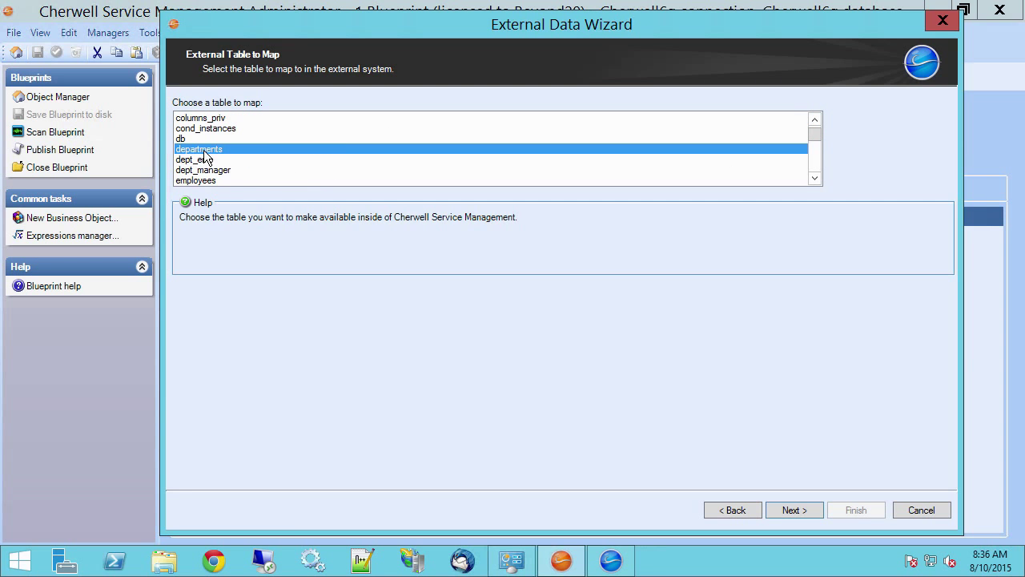
click(789, 509)
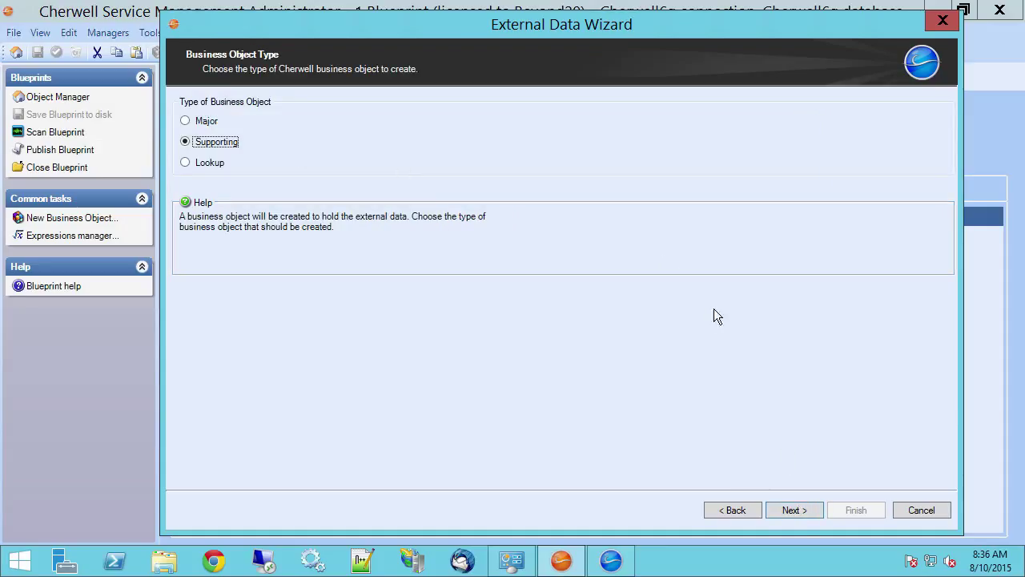
Set the new business object's type to Supporting and continue to the field mapping.
click(191, 165)
click(184, 142)
click(792, 509)
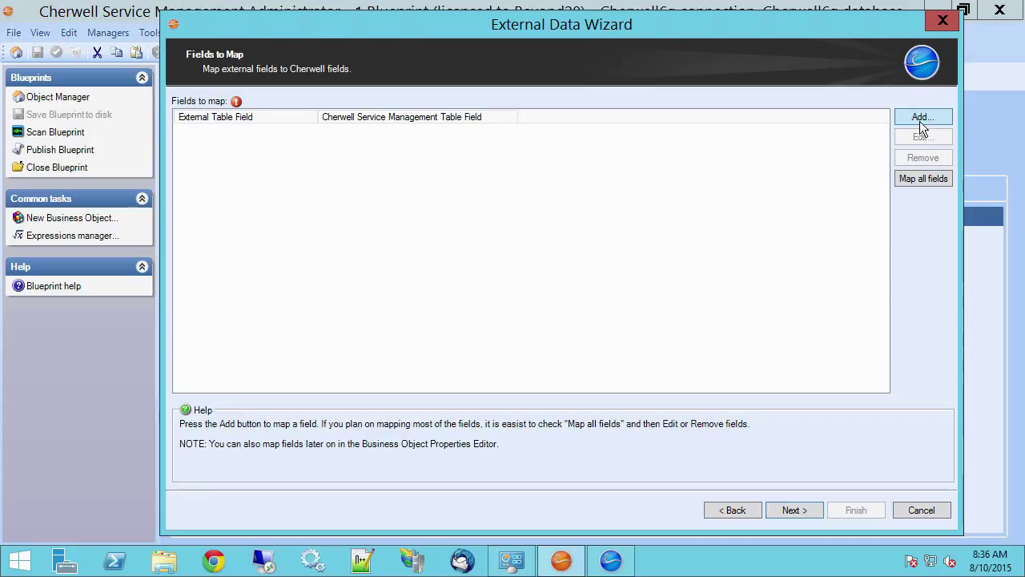
Map all fields of the departments table and choose dept_name as the unique key field.
click(922, 177)
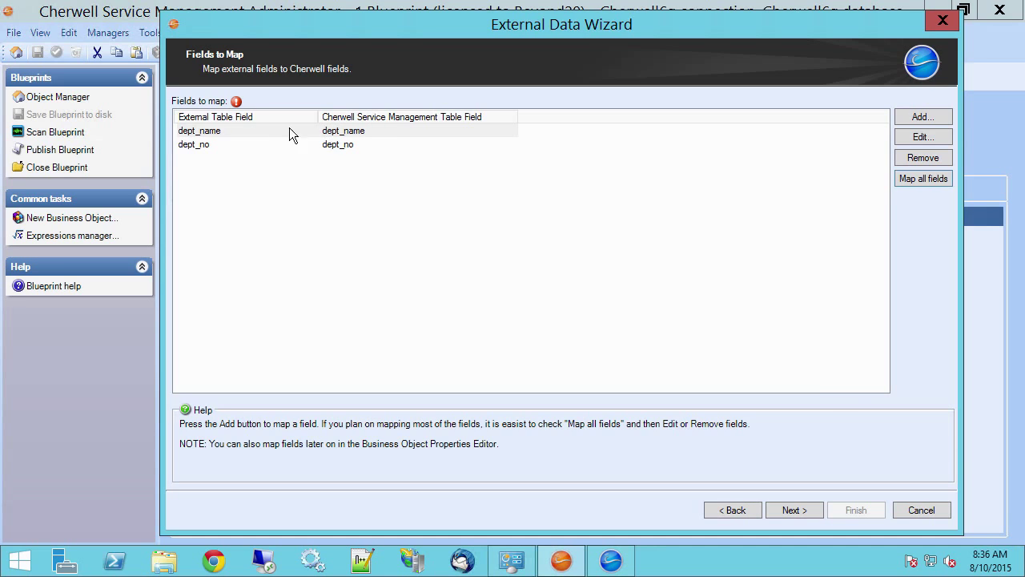
click(796, 513)
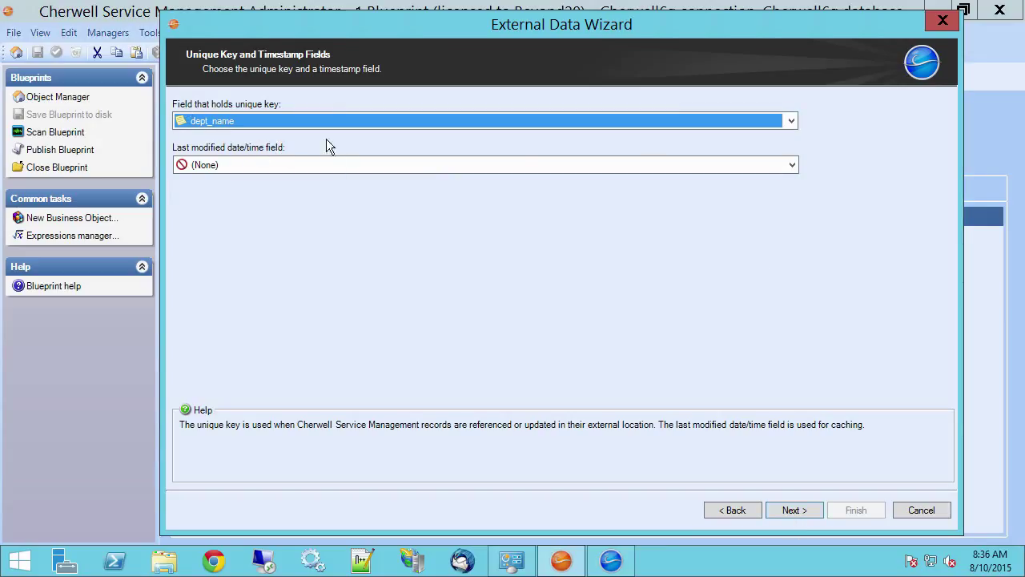
click(790, 122)
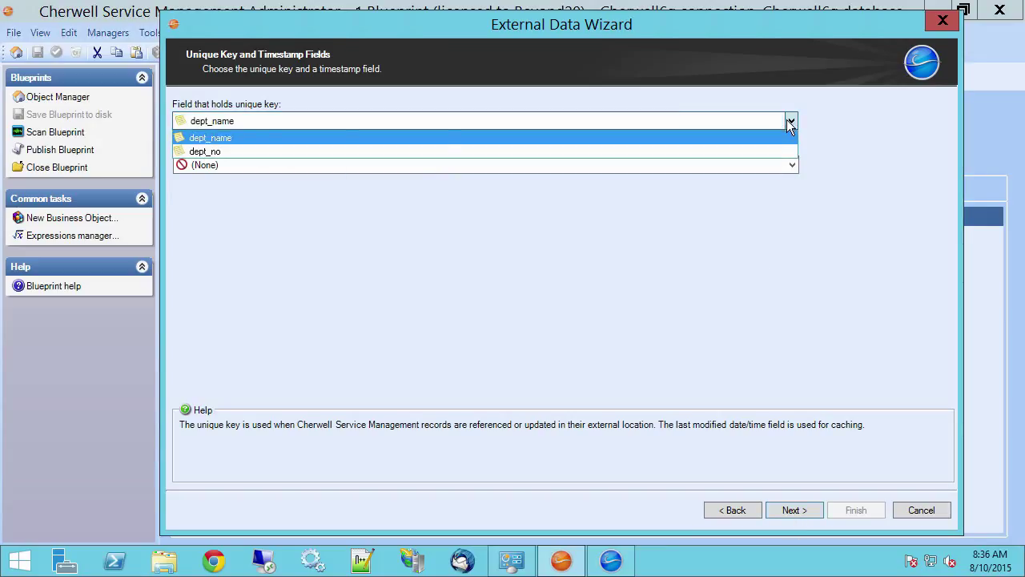
click(213, 138)
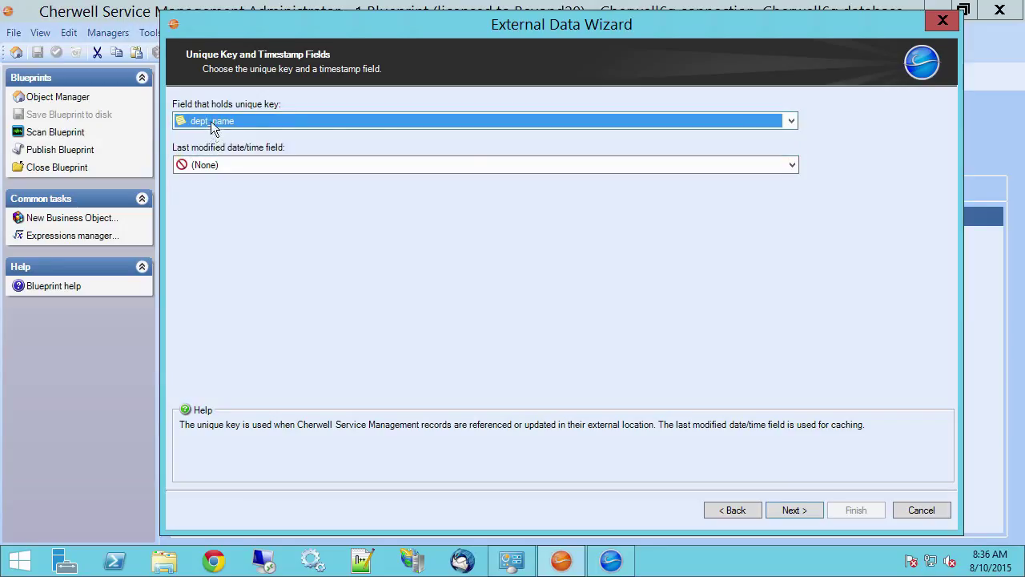
Leave the last modified date/time field at (None) and keep the external data read-only.
click(790, 165)
click(790, 165)
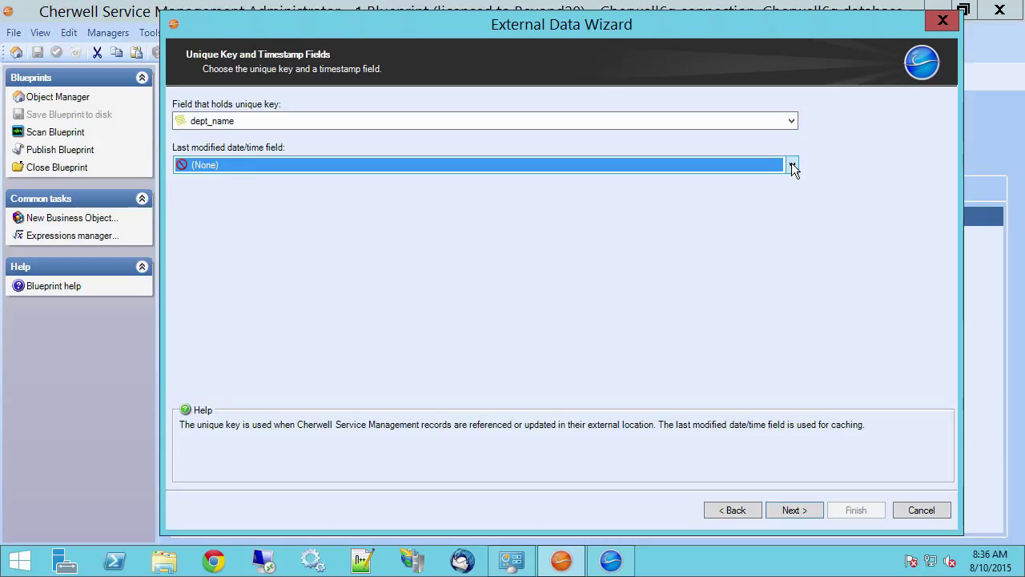
click(796, 509)
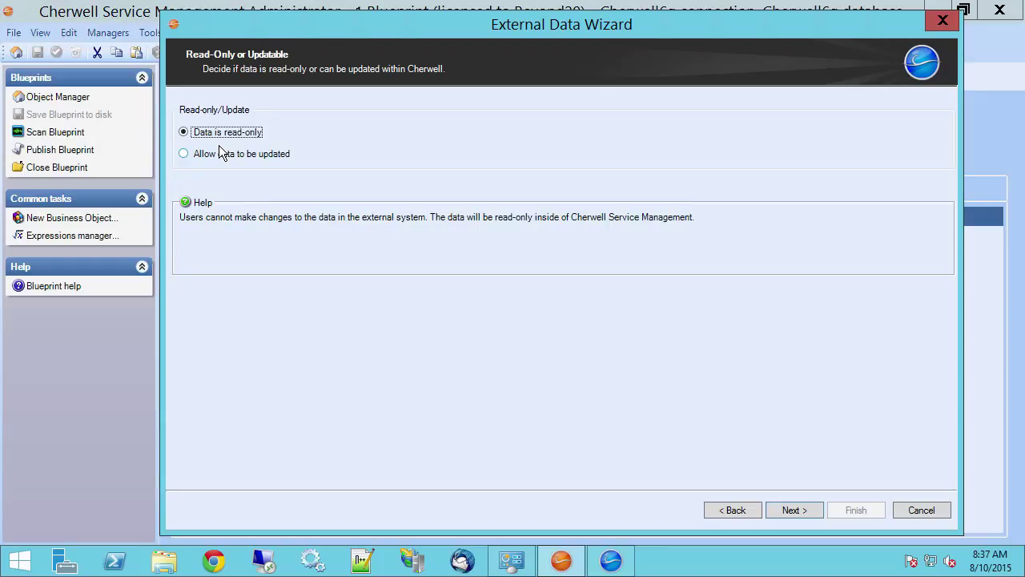
click(800, 510)
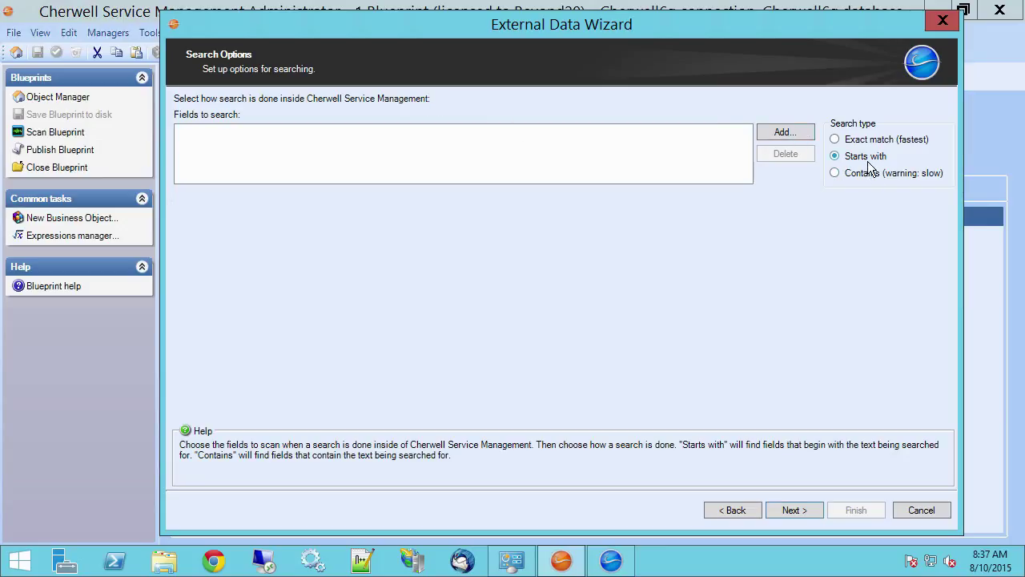
Add dept_name and dept_no as the fields to search, keeping the Starts with search type, and continue to the naming page.
click(776, 131)
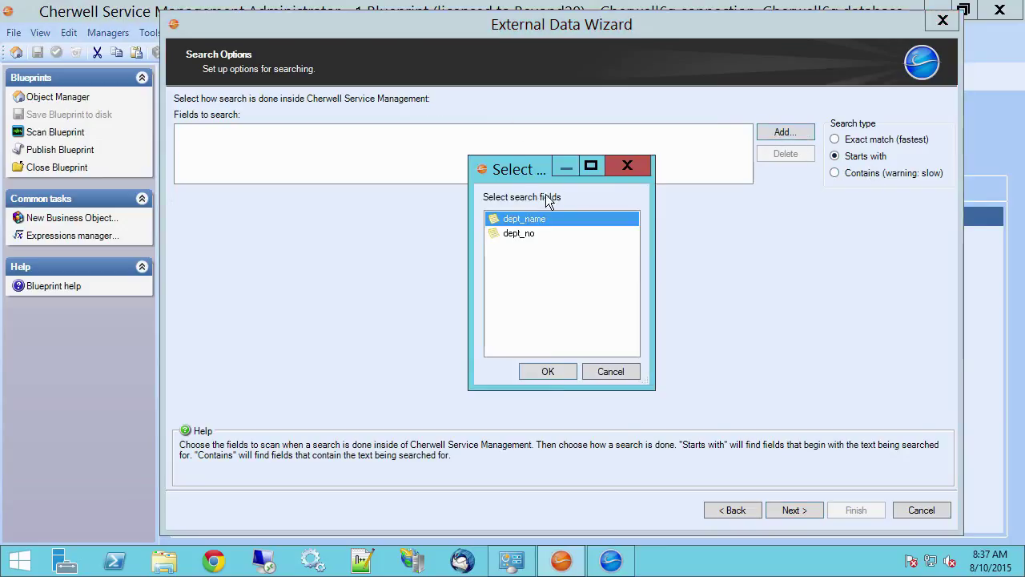
click(558, 374)
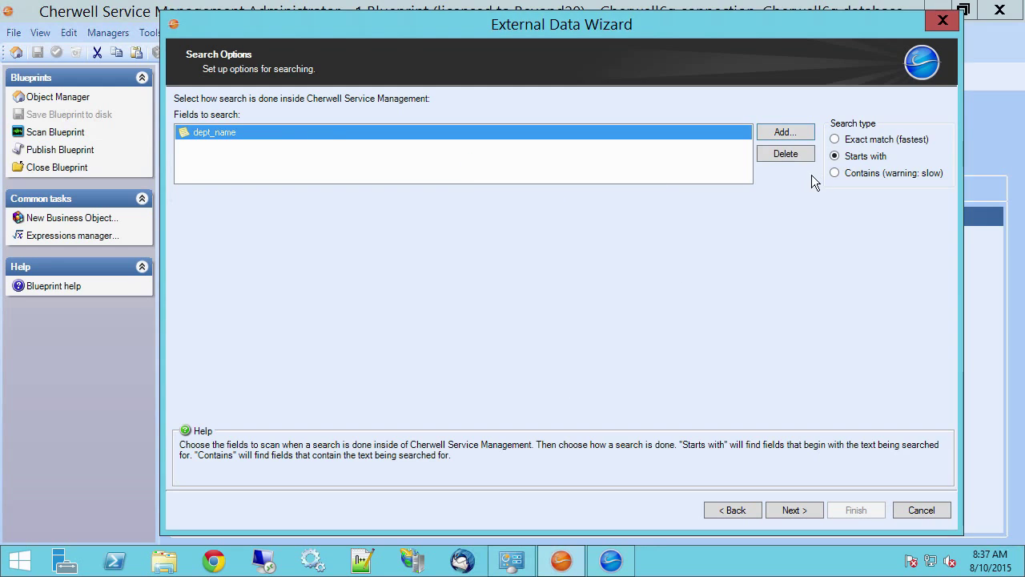
click(761, 132)
click(503, 234)
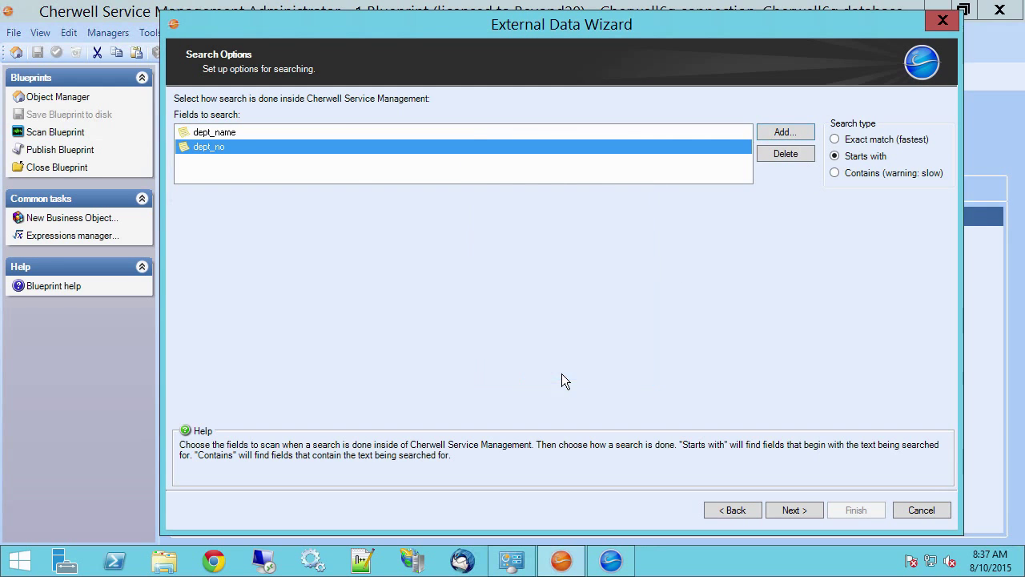
click(562, 373)
click(798, 511)
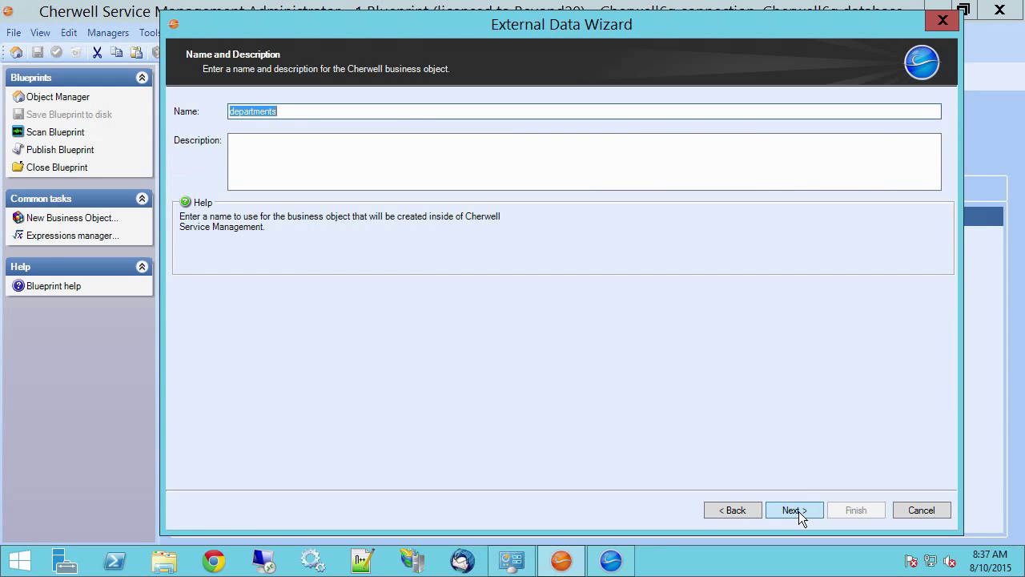
Name the business object departments_mysql2 and finish the wizard to create it.
click(281, 111)
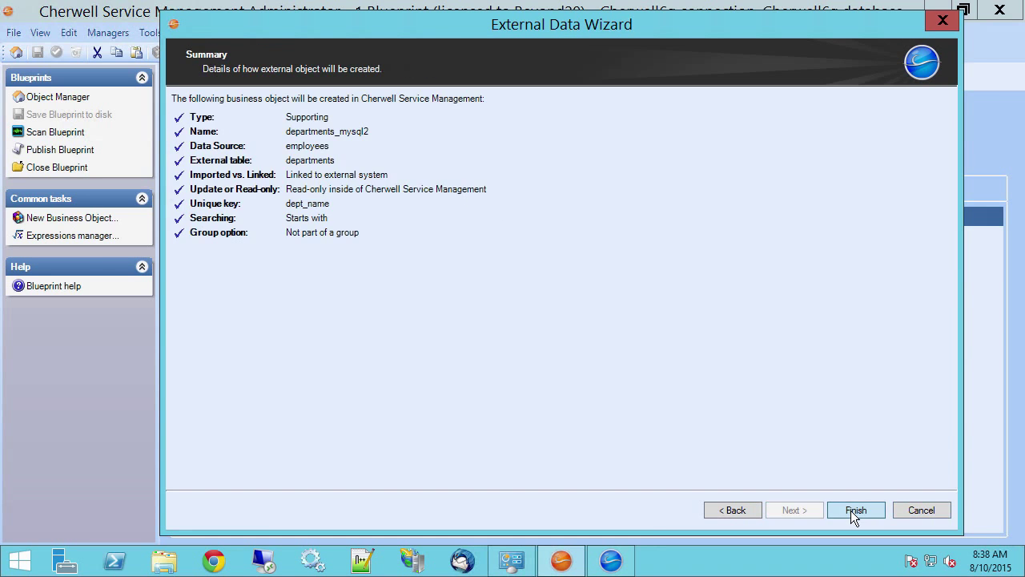
click(850, 510)
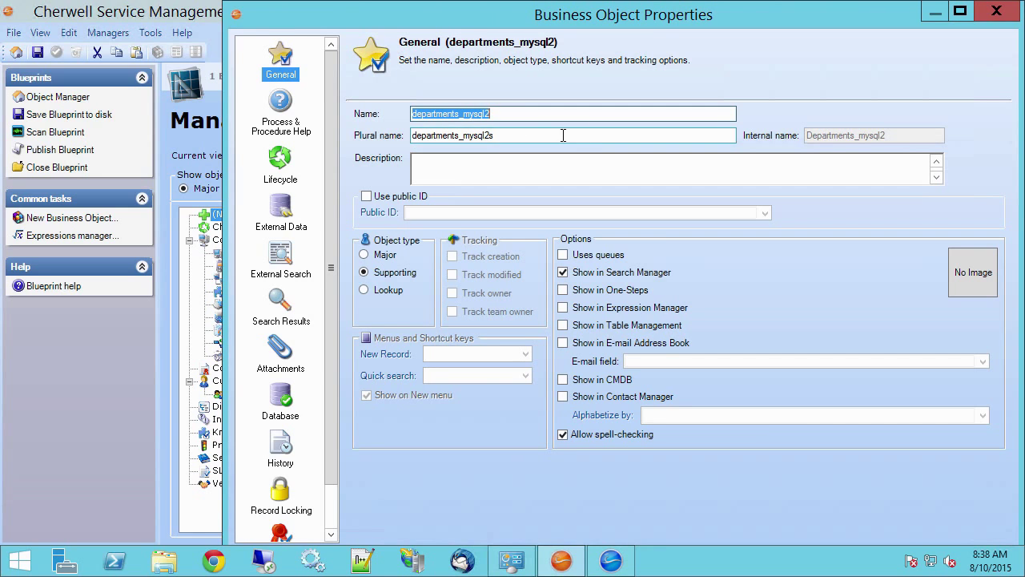
Review the external data mapping and external search options in the departments_mysql2 properties.
mouse_move(513, 16)
mouse_down()
mouse_move(454, 7)
mouse_move(513, 26)
mouse_up()
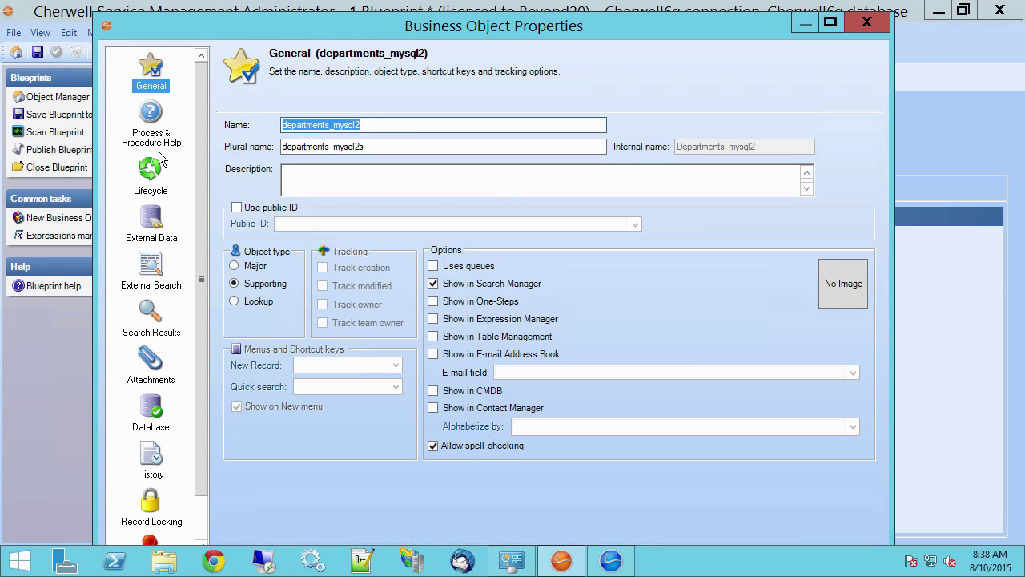
click(150, 228)
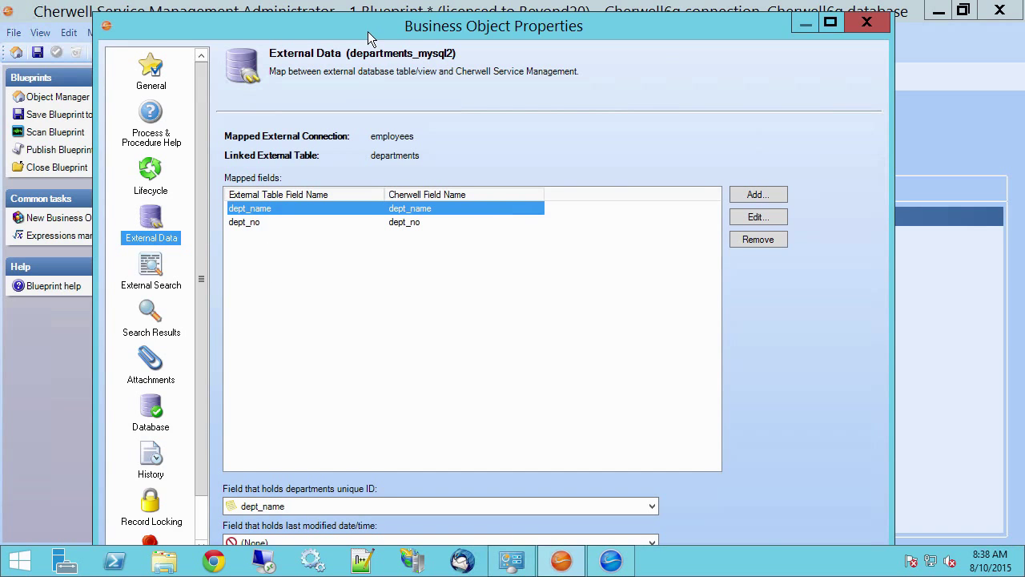
drag(367, 32, 368, 21)
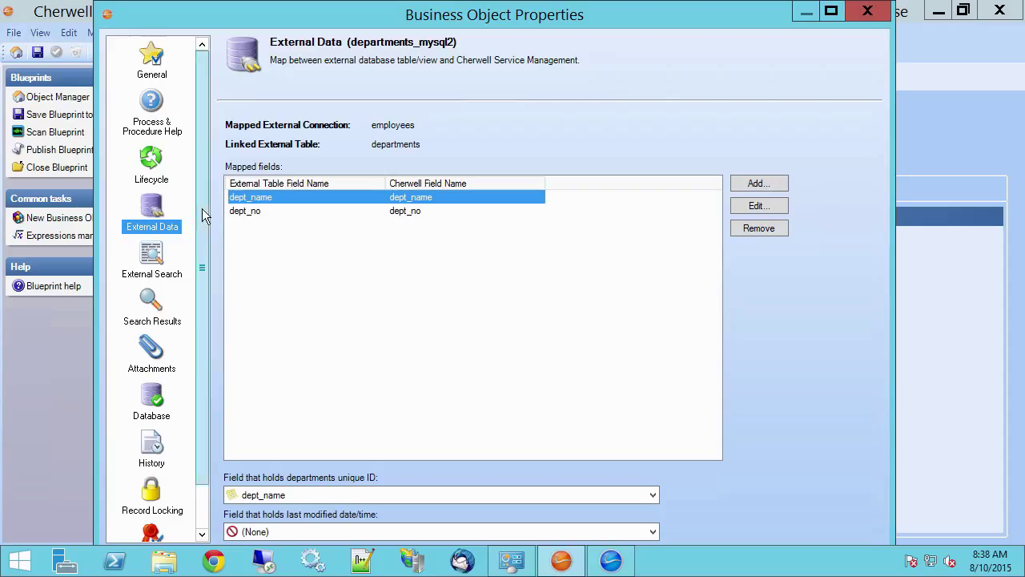
click(156, 262)
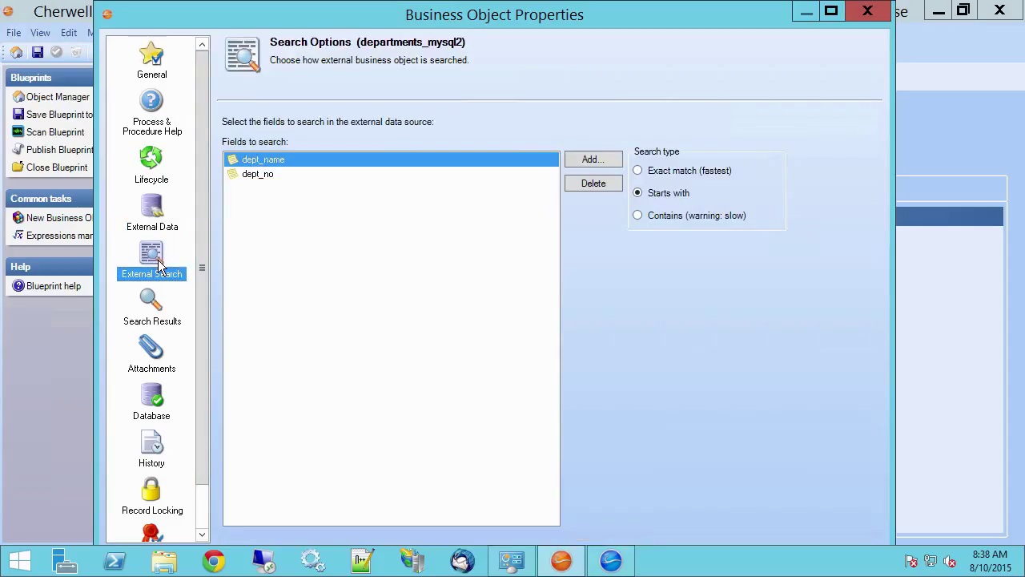
Configure the search results to use dept_name as the link text and dept_no as the body text.
click(159, 309)
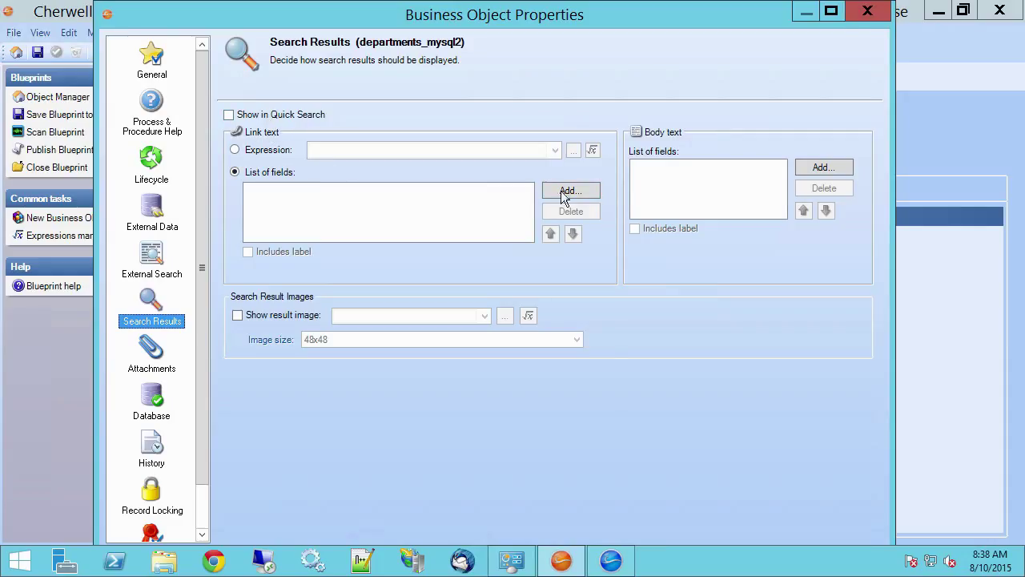
click(585, 192)
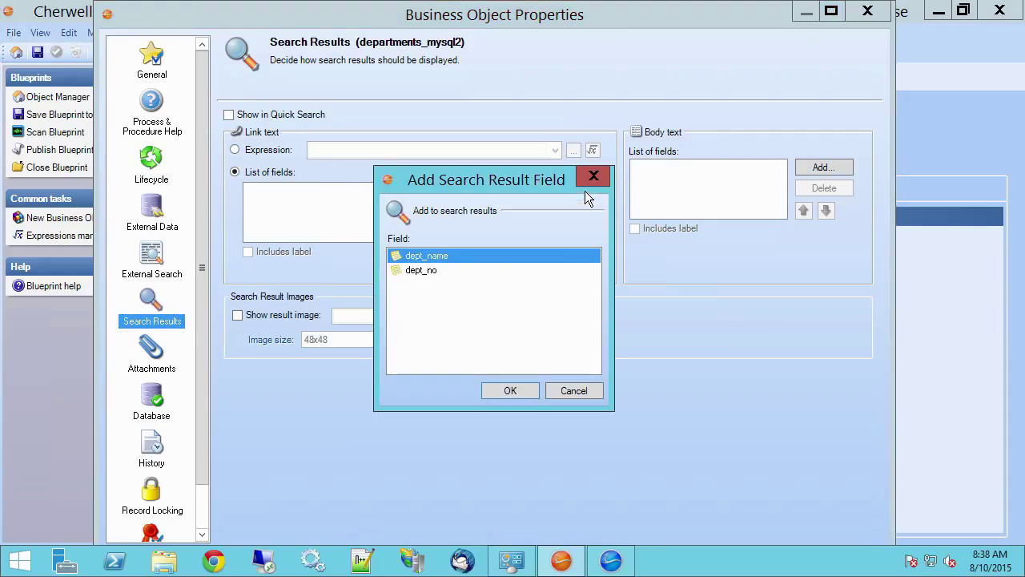
click(522, 389)
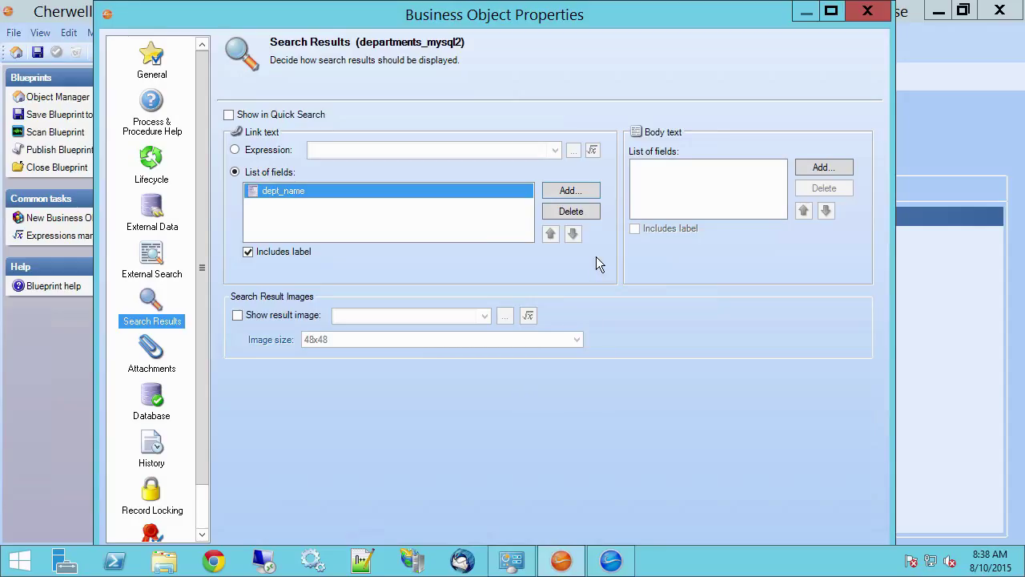
click(838, 170)
click(425, 274)
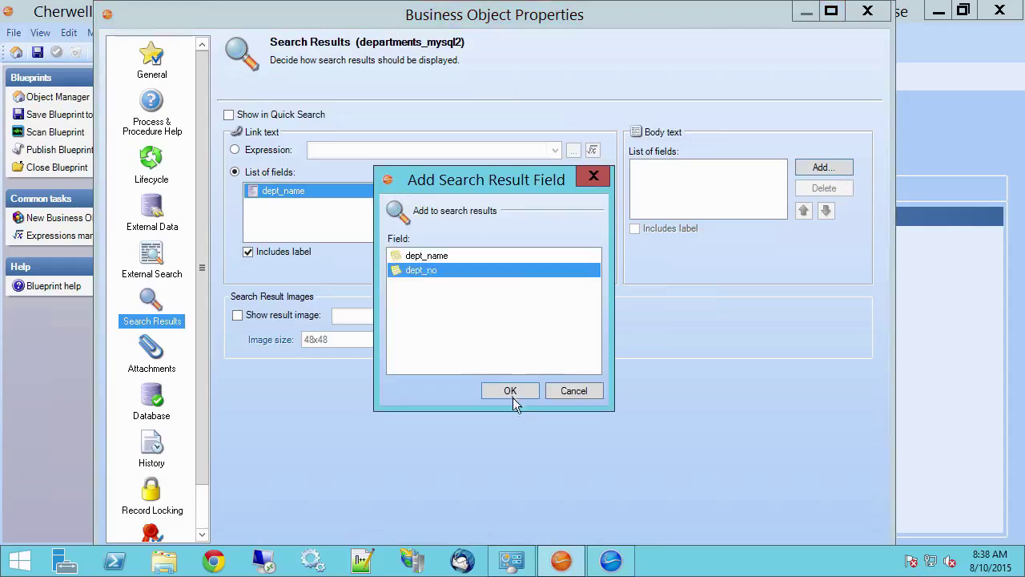
click(511, 391)
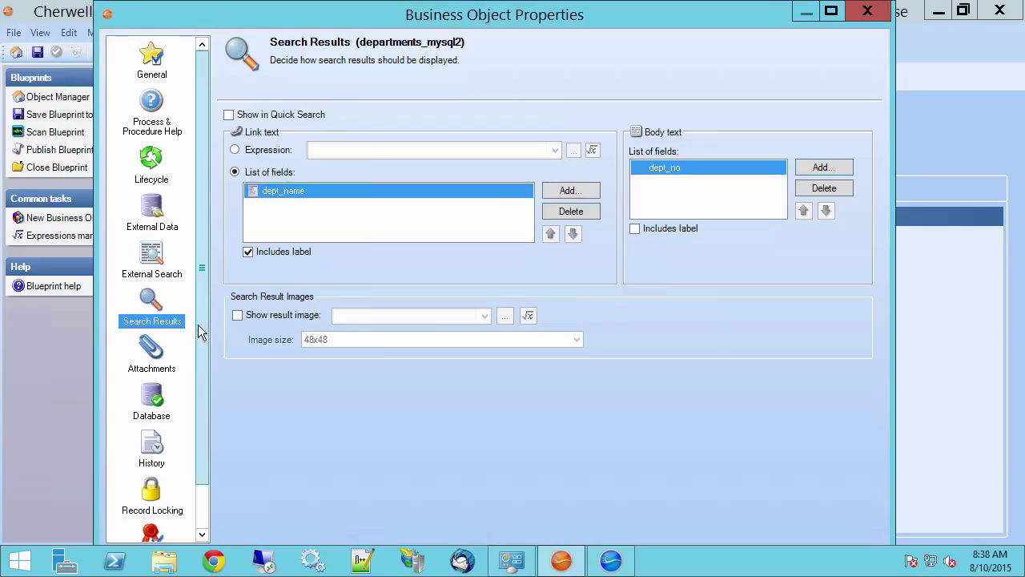
Close the business object's properties, keeping the changes, and save the blueprint to disk.
scroll(203, 337, down, 1)
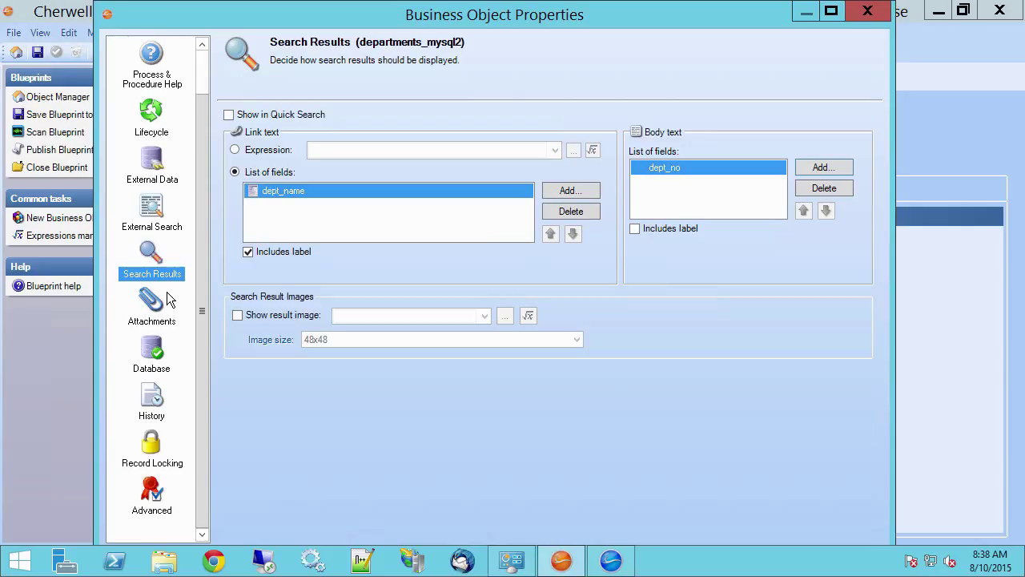
scroll(202, 93, up, 1)
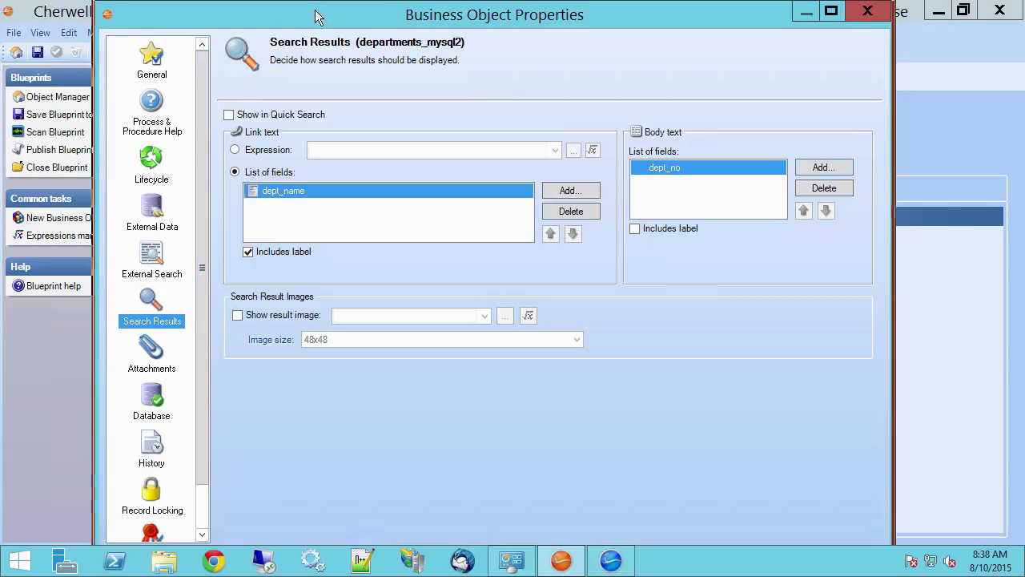
drag(316, 16, 314, 16)
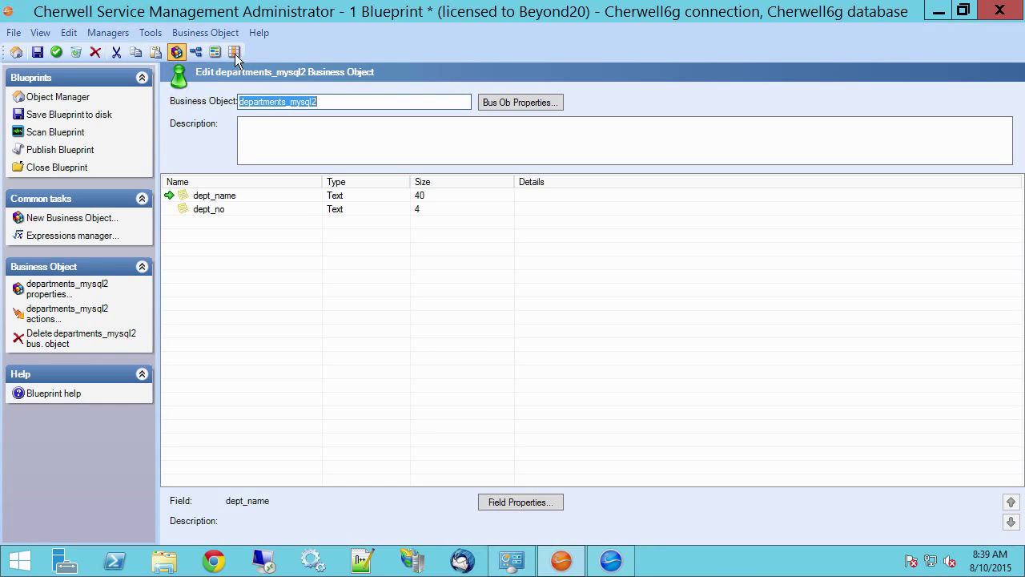
click(37, 53)
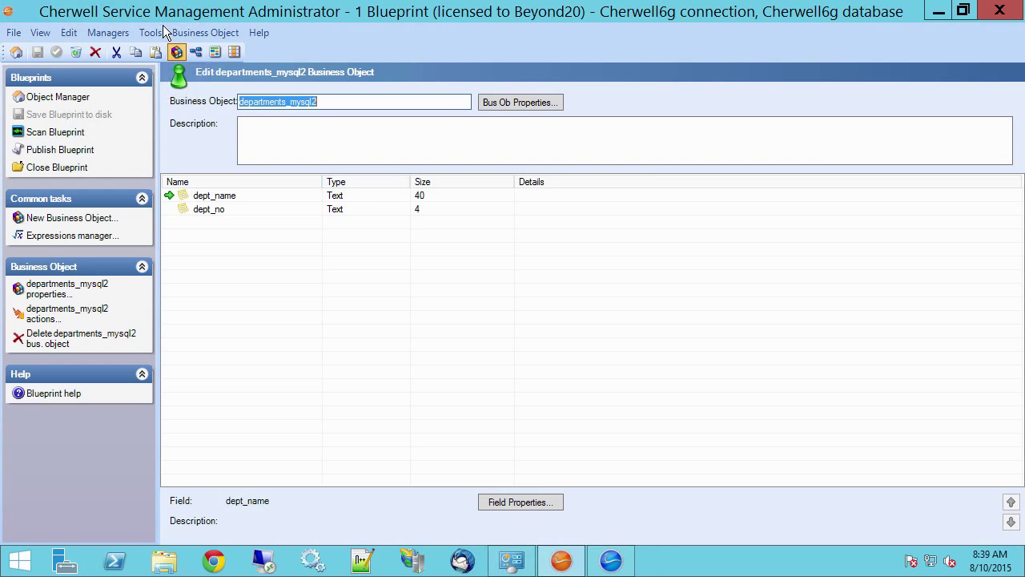
Generate the departments_mysql2 form with the Form wizard and save the blueprint.
click(213, 52)
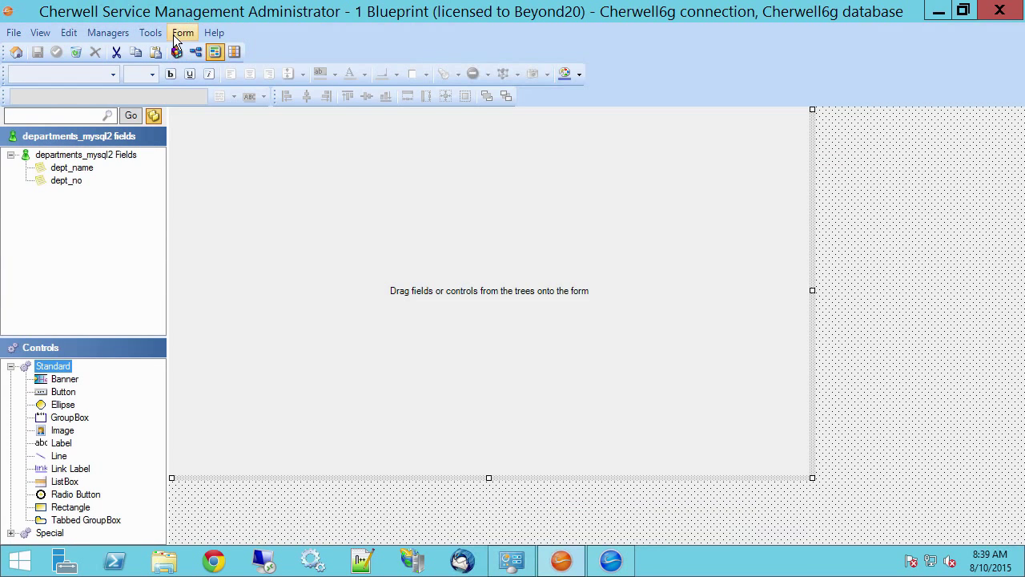
click(174, 35)
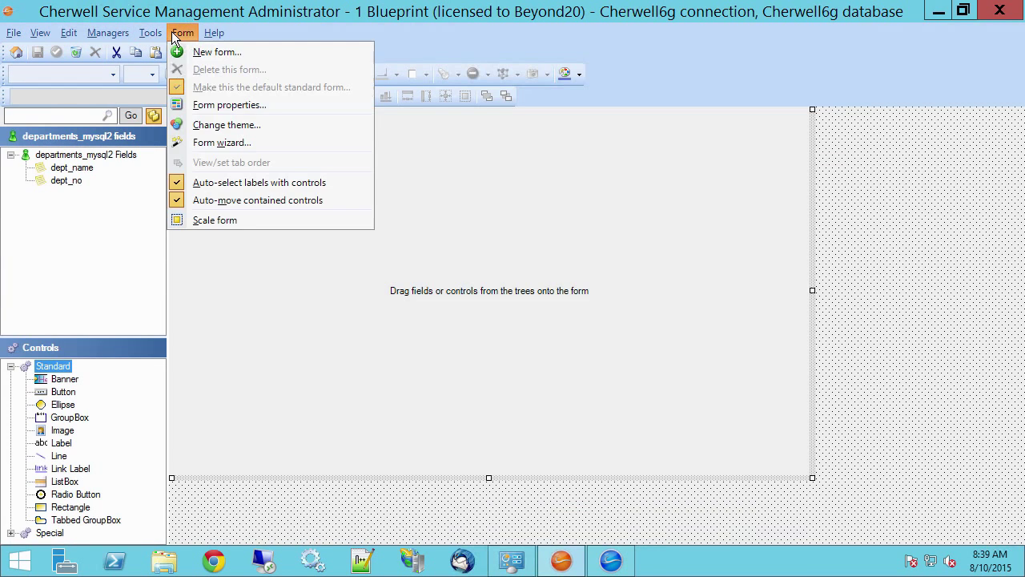
click(240, 144)
click(519, 294)
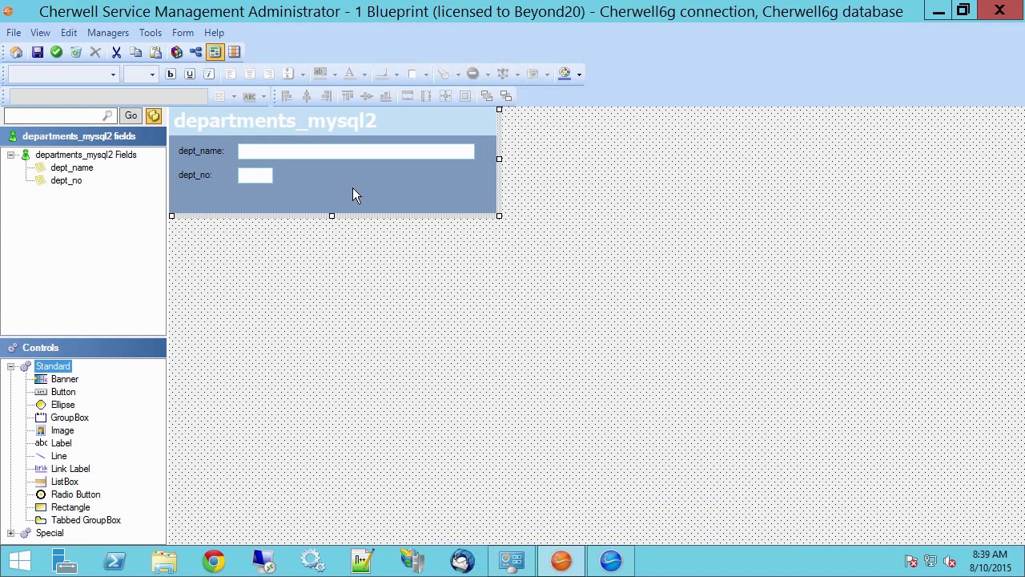
click(37, 52)
Generate the departments_mysql2 grid with the Grid wizard and save the blueprint.
click(232, 51)
click(189, 35)
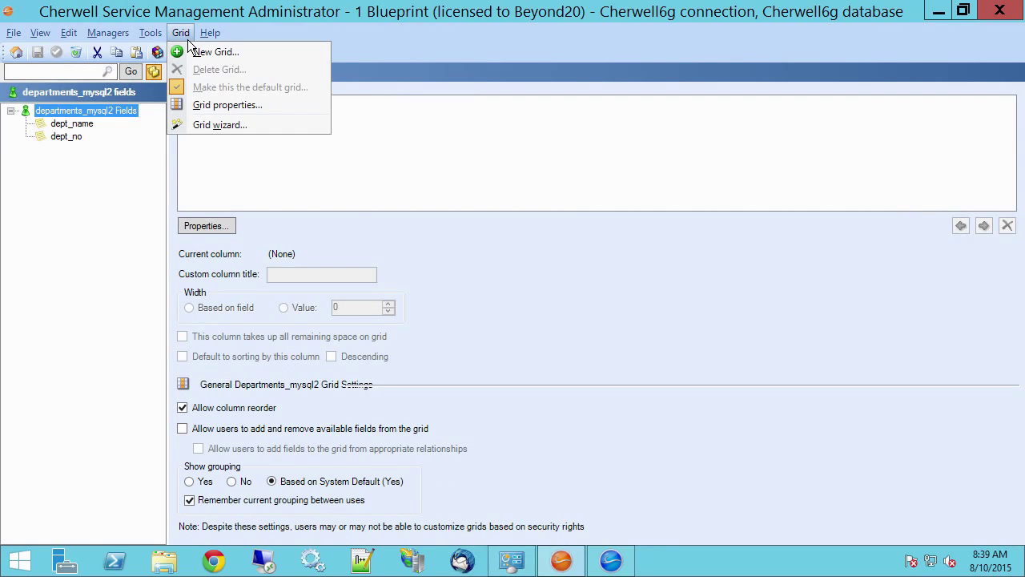
click(221, 124)
click(552, 283)
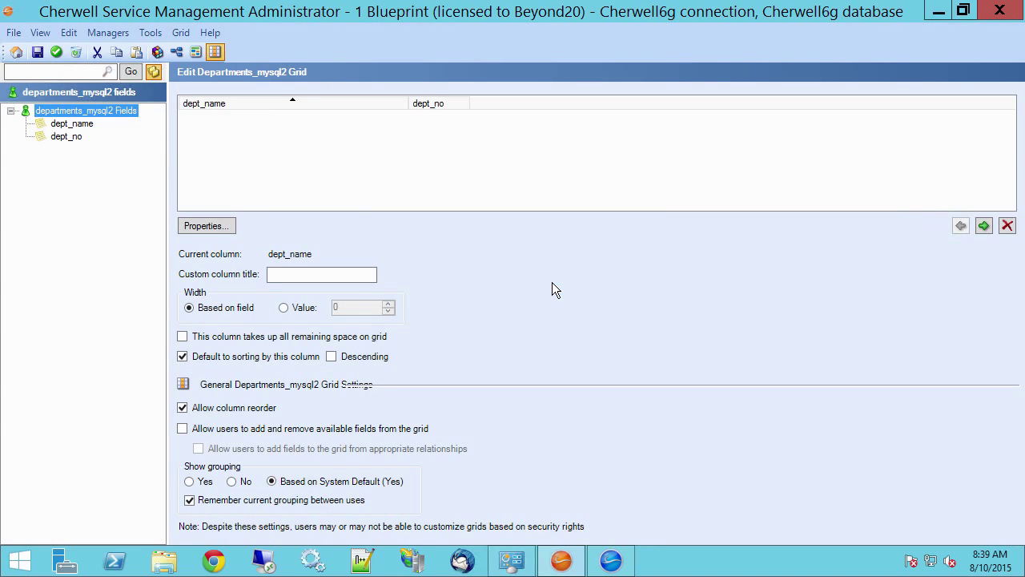
click(37, 52)
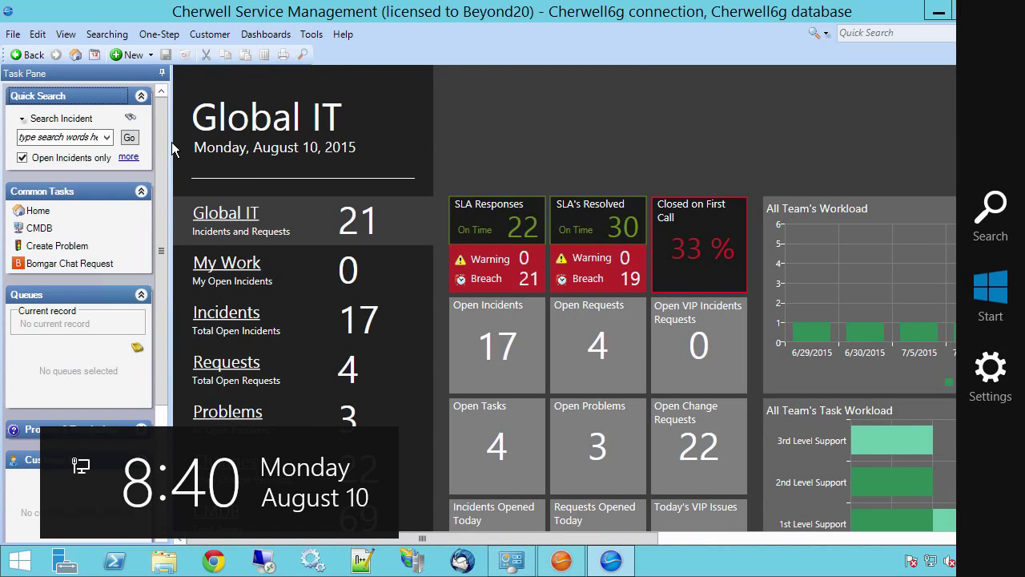
Open the detailed quick search in the Cherwell Service Management client and set its search type to departments_mysql2.
click(131, 118)
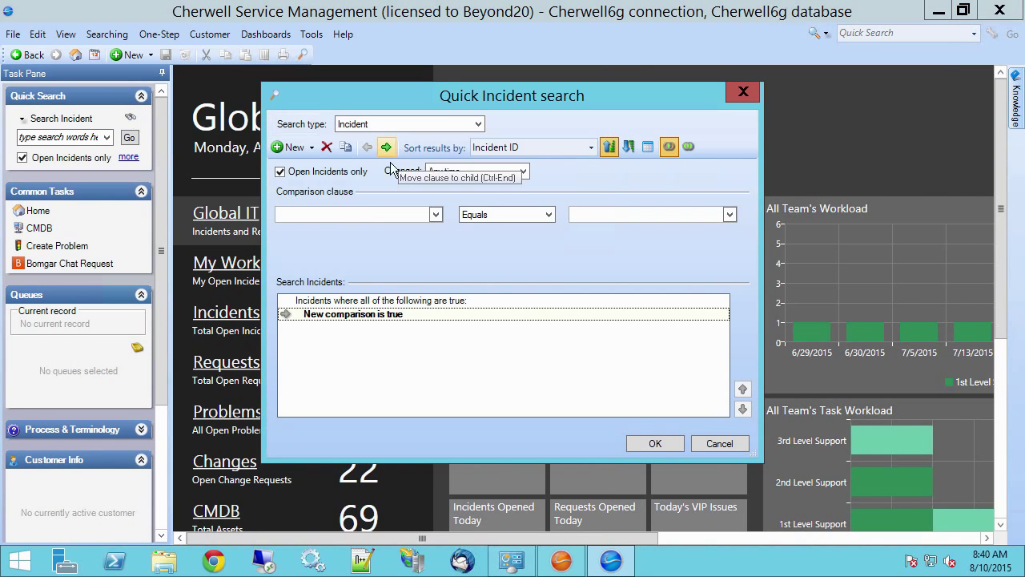
click(328, 148)
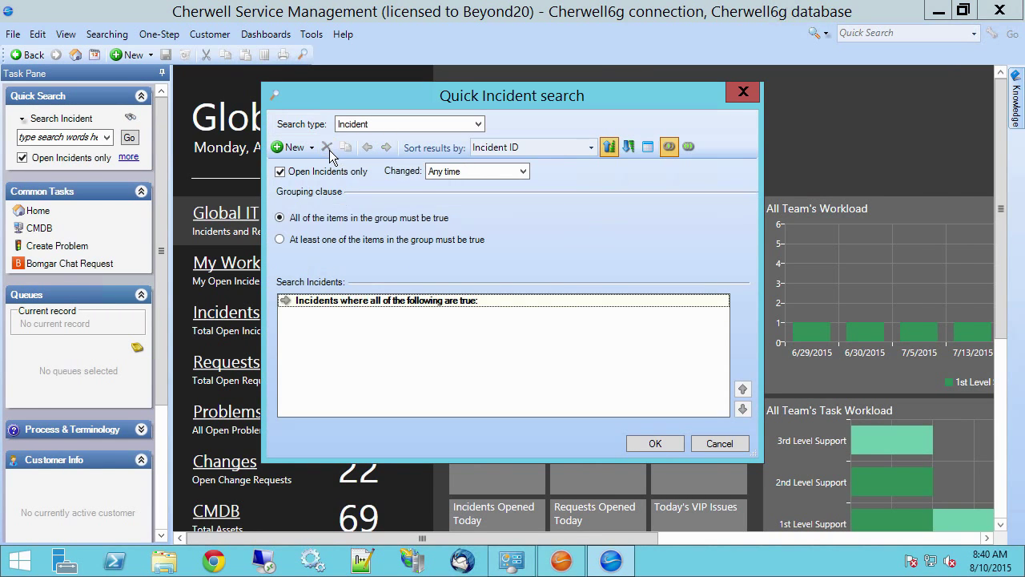
click(478, 124)
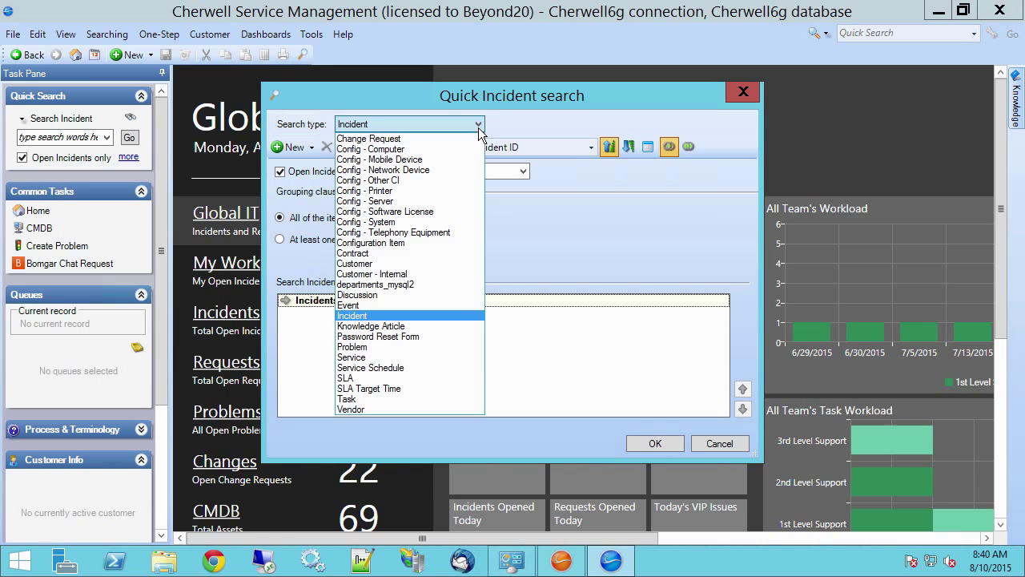
click(419, 286)
click(595, 279)
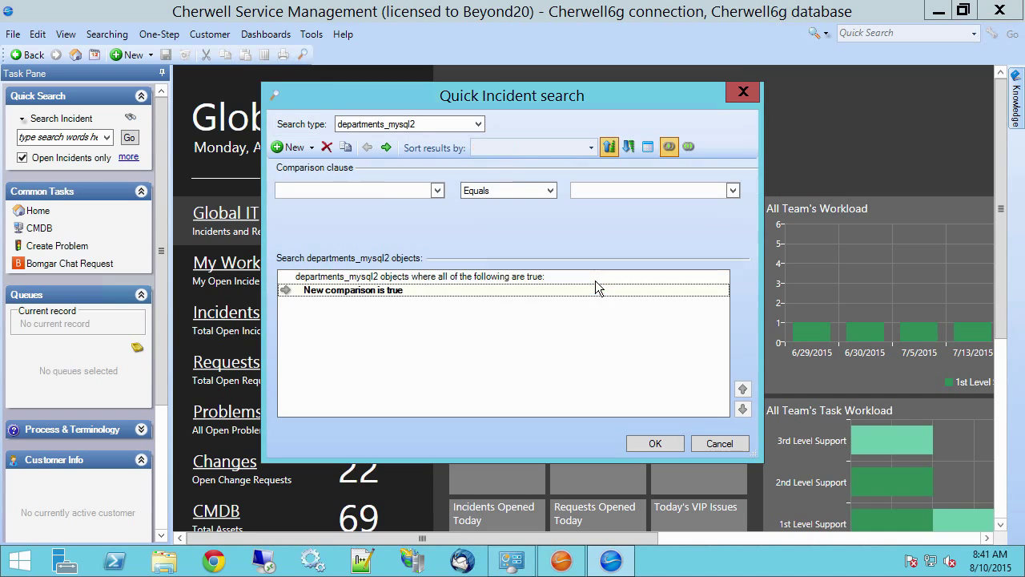
Run the departments_mysql2 search without a comparison clause and open the Finance record.
click(328, 148)
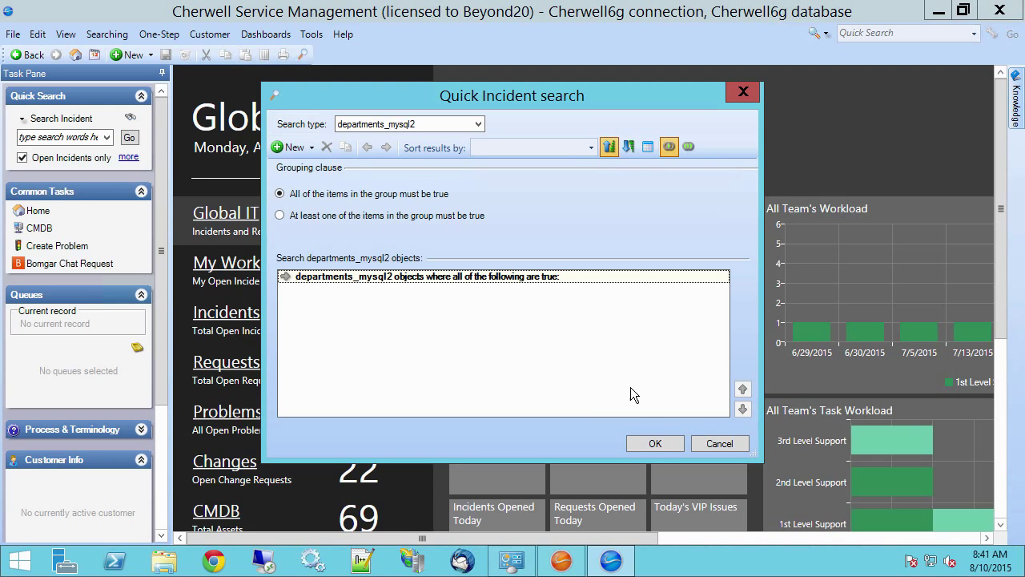
click(655, 443)
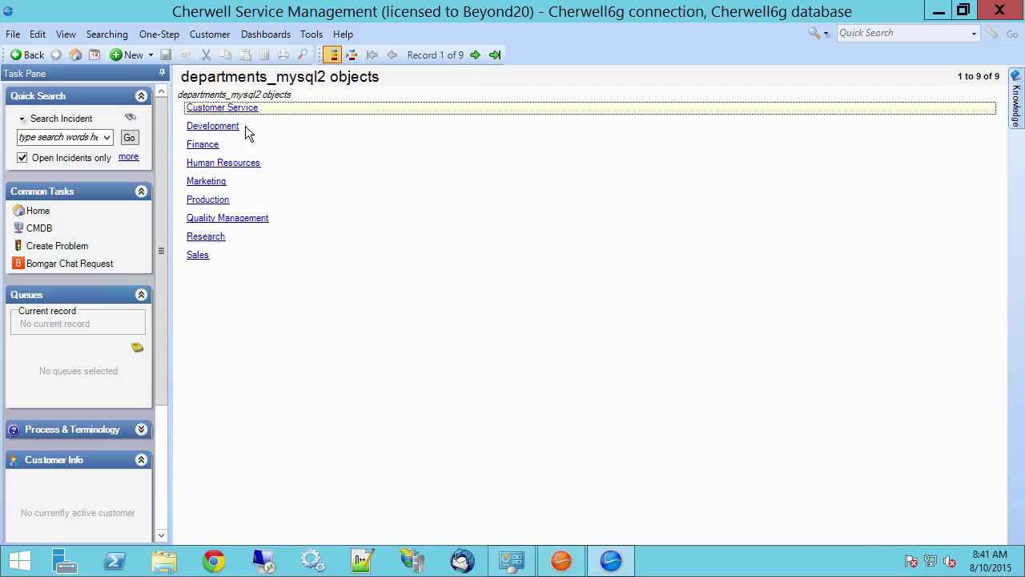
click(205, 145)
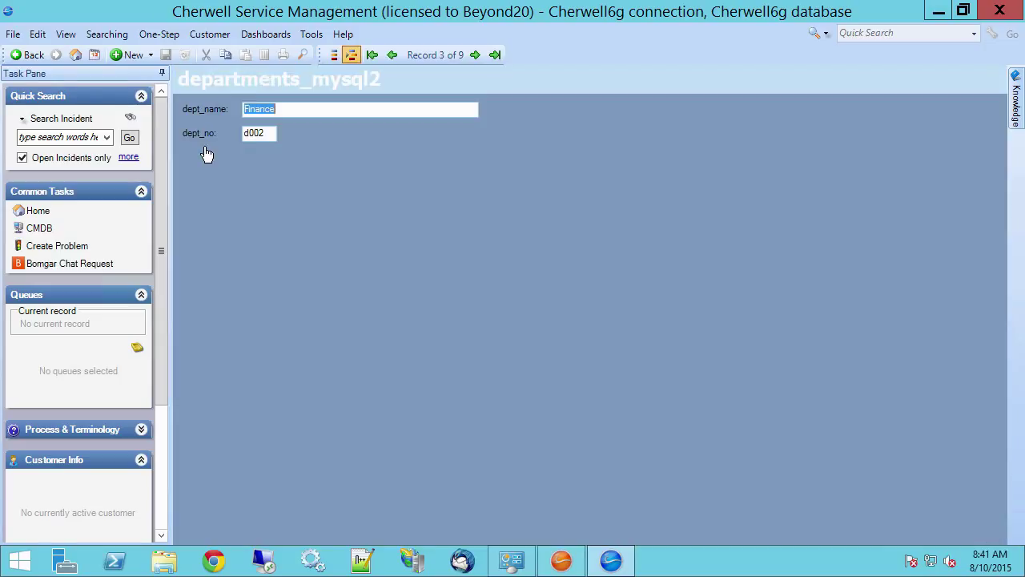